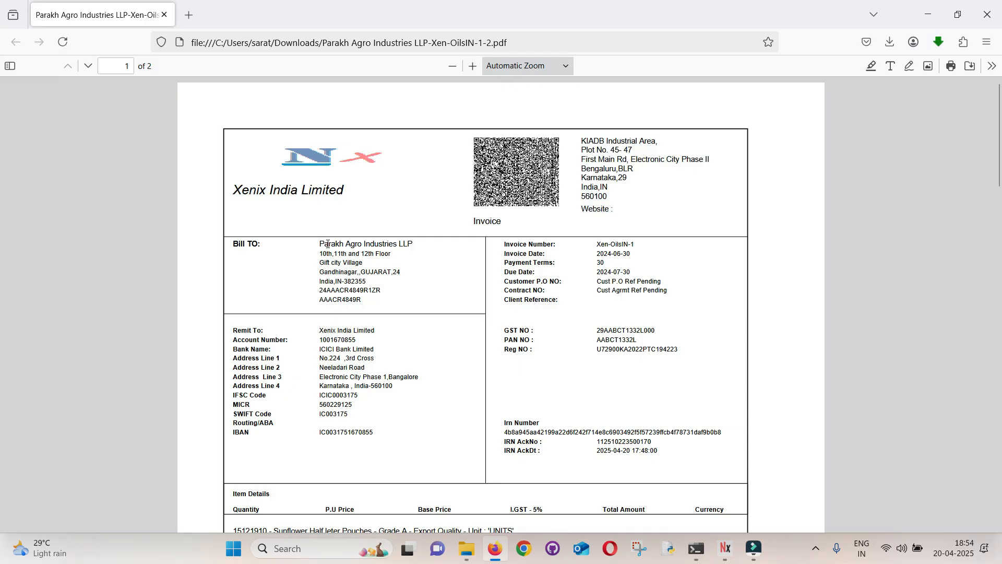
# Examine the invoice's sunflower oil item lines and the total base price.
pyautogui.scroll(-3, 371, 361)
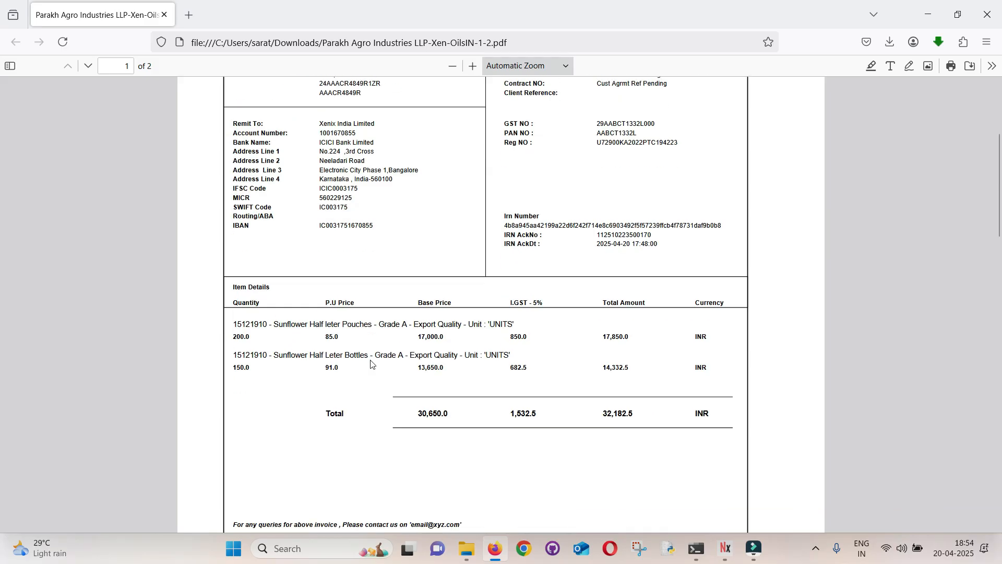
pyautogui.moveTo(276, 325); pyautogui.dragTo(315, 325)
pyautogui.click(304, 358)
pyautogui.doubleClick(305, 358)
pyautogui.moveTo(417, 417); pyautogui.dragTo(438, 429)
pyautogui.click(438, 429)
# Switch to AIS for Xenix India Limited and open the Entity Level Trial Balance report.
pyautogui.hotkey('alt', 'Tab')
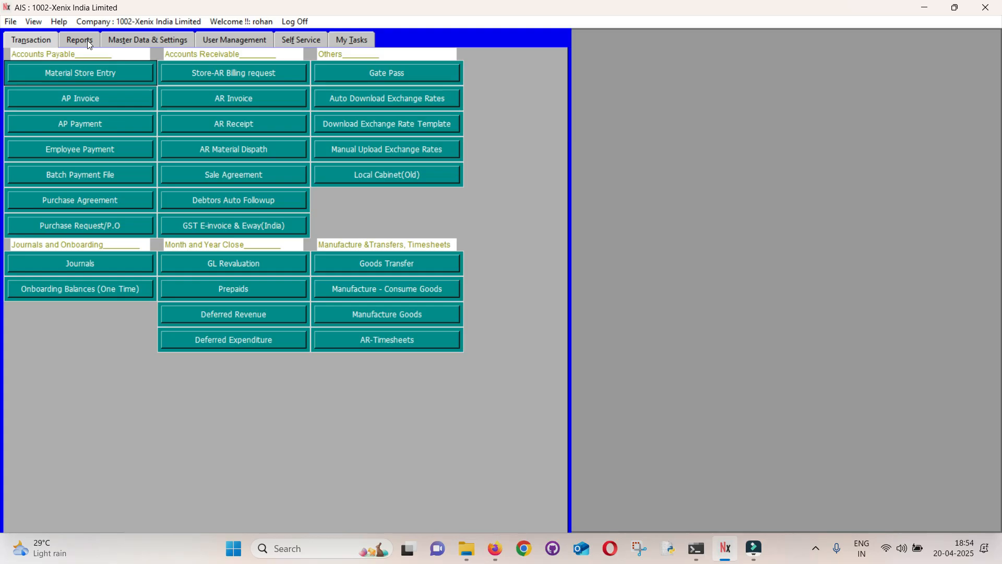
pyautogui.click(88, 41)
pyautogui.click(33, 41)
pyautogui.click(63, 42)
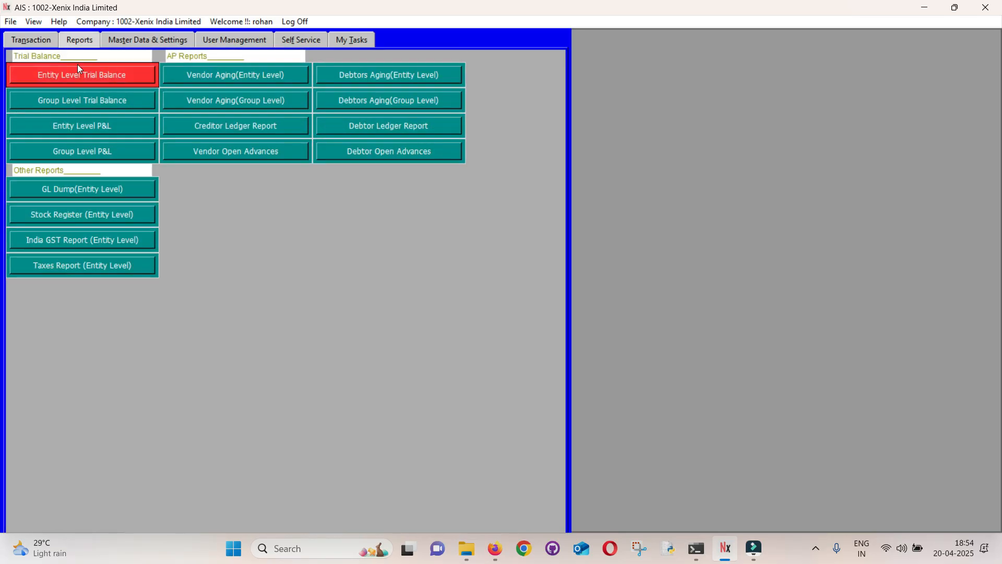
pyautogui.click(63, 80)
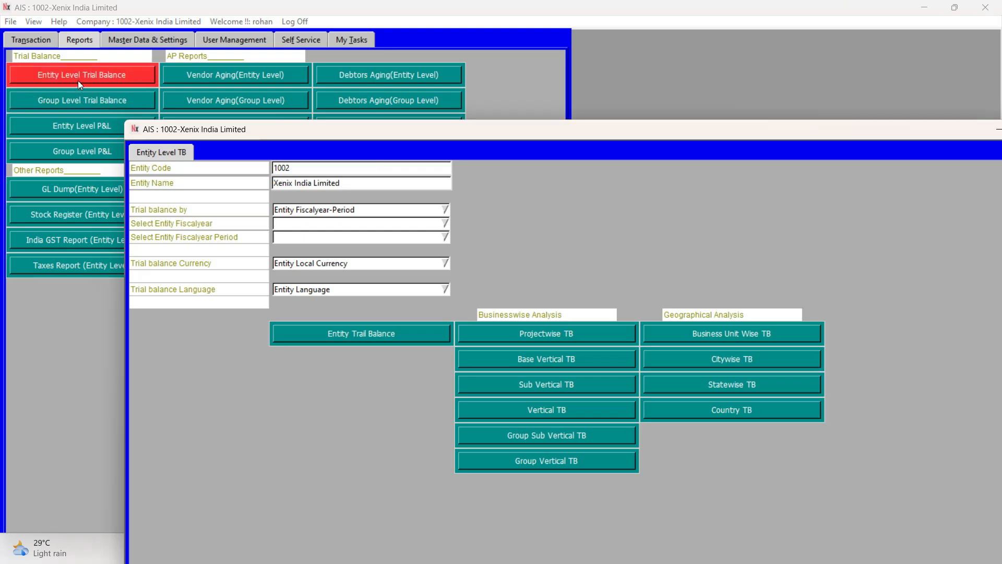
# Generate the entity trial balance for fiscal year 2024-25, period 12.
pyautogui.click(302, 225)
pyautogui.write('2024-25')
pyautogui.press('Down')
pyautogui.press('Return')
pyautogui.write('1002')
pyautogui.press('BackSpace')
pyautogui.press('BackSpace')
pyautogui.write('2024-25')
pyautogui.press('Return')
pyautogui.write('12')
pyautogui.press('Return')
pyautogui.click(305, 340)
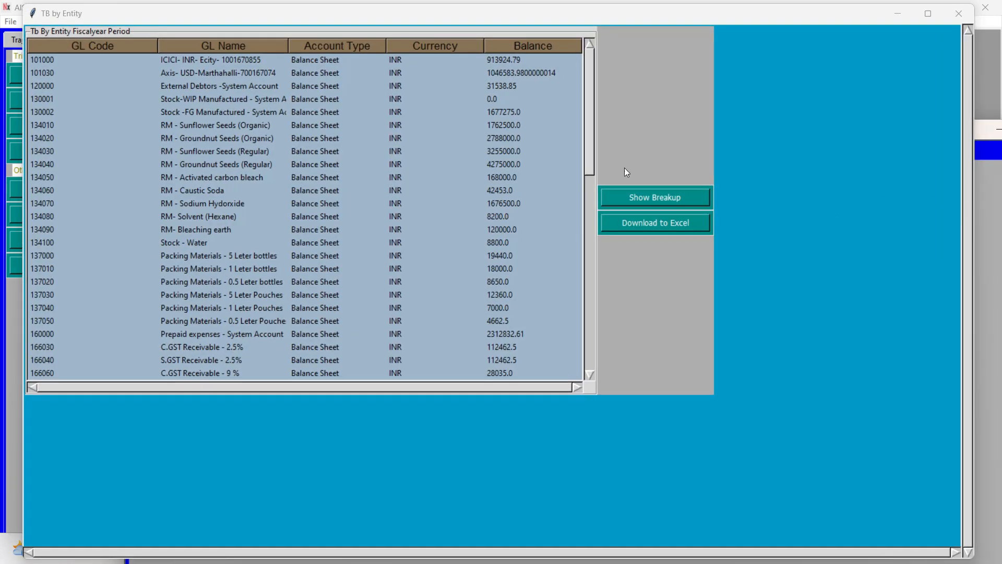
# Download the trial balance to Excel, replacing the existing file in the downloads folder.
pyautogui.click(628, 224)
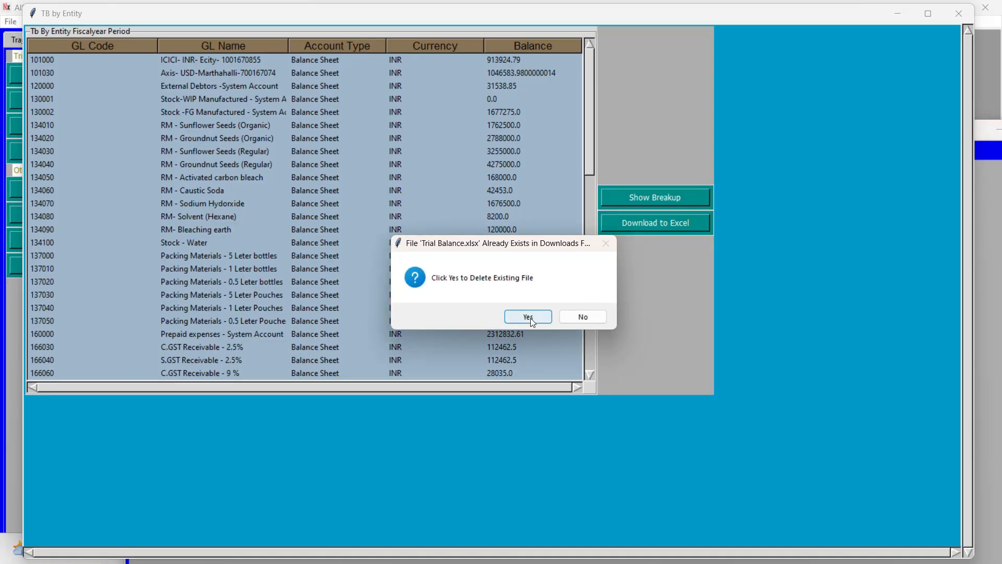
pyautogui.click(528, 316)
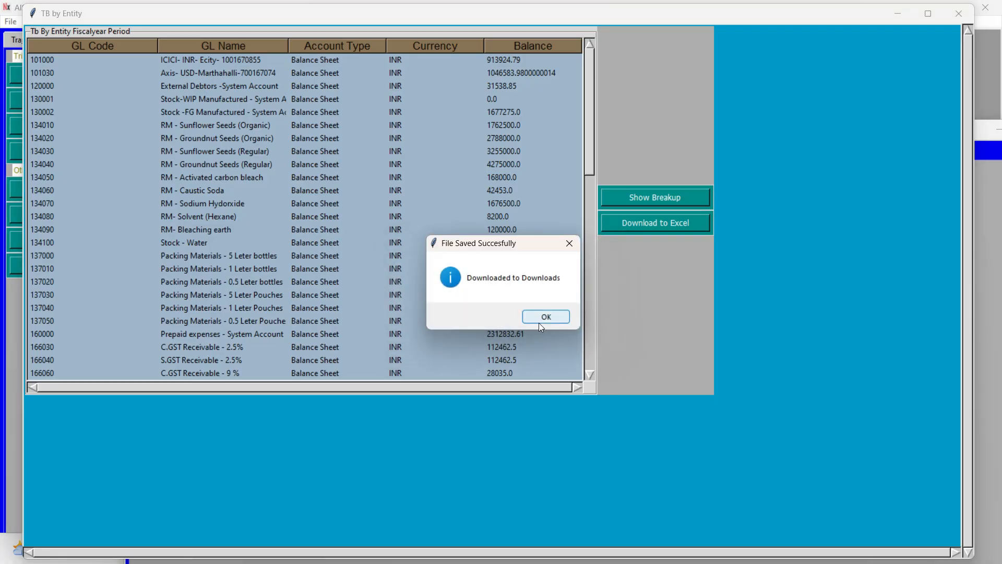
pyautogui.click(540, 316)
# Switch to the Demo2 folder in File Explorer and open Trial Balance.xlsx in Excel.
pyautogui.hotkey('alt', 'Tab')
pyautogui.hotkey('alt', 'Tab')
pyautogui.hotkey('alt', 'Tab')
pyautogui.hotkey('alt', 'Tab')
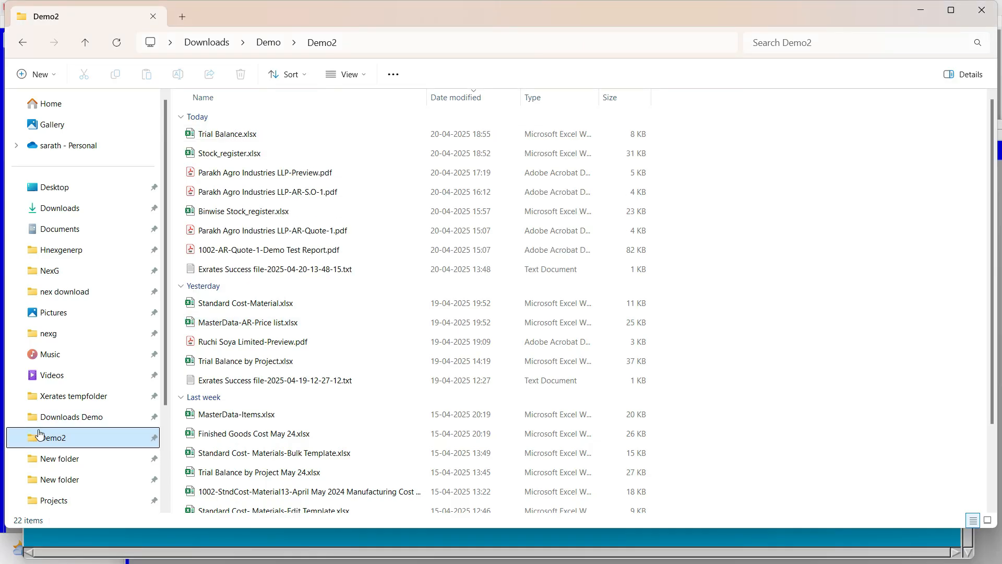
pyautogui.click(212, 137)
pyautogui.doubleClick(213, 137)
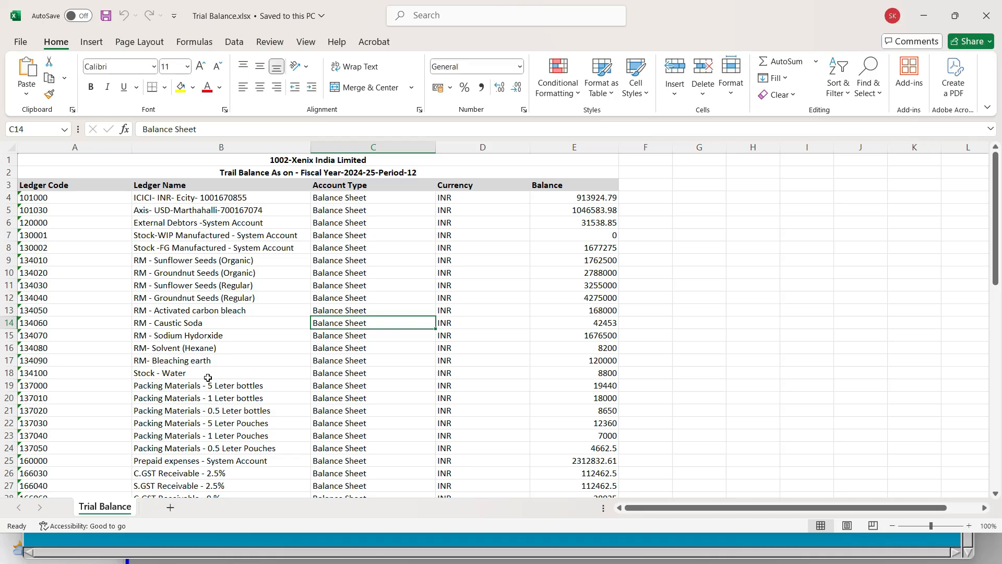
# Fill the ledger codes 400100 and 400120 in yellow and widen the Ledger Name column to show the full names.
pyautogui.scroll(-10, 200, 389)
pyautogui.scroll(-5, 200, 389)
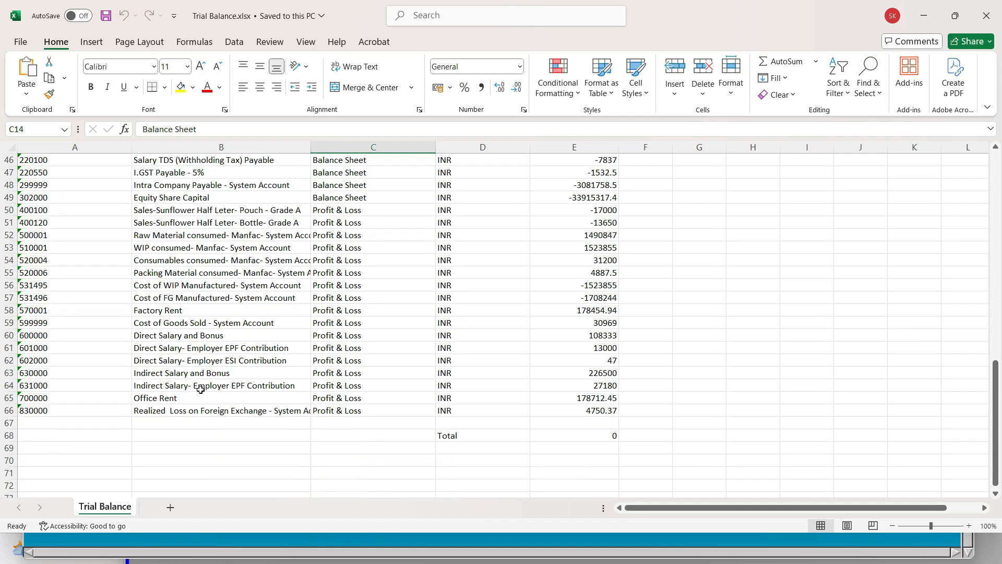
pyautogui.click(180, 211)
pyautogui.moveTo(180, 211); pyautogui.dragTo(180, 222)
pyautogui.moveTo(62, 212); pyautogui.dragTo(67, 218)
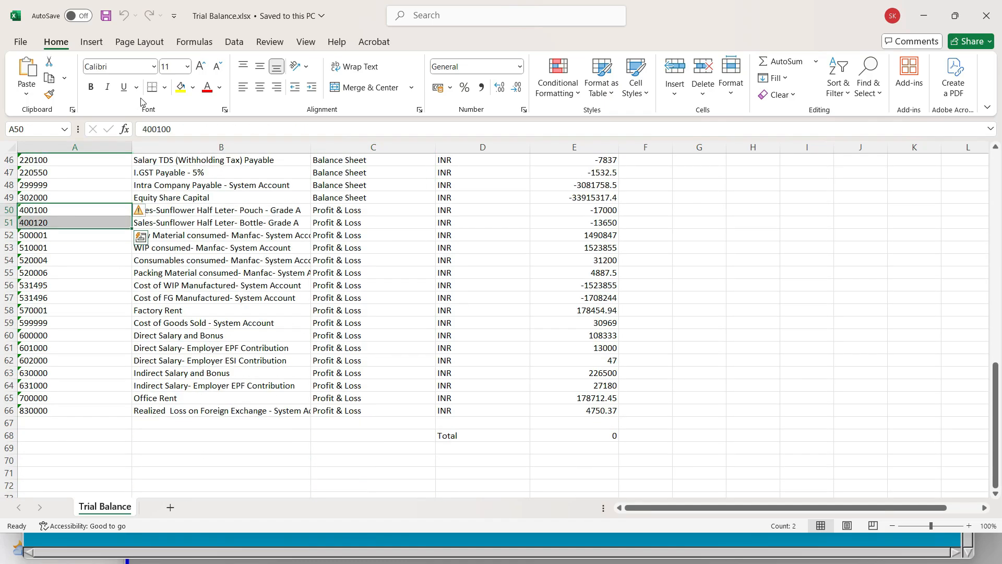
pyautogui.click(181, 87)
pyautogui.moveTo(314, 147); pyautogui.dragTo(342, 147)
pyautogui.click(230, 222)
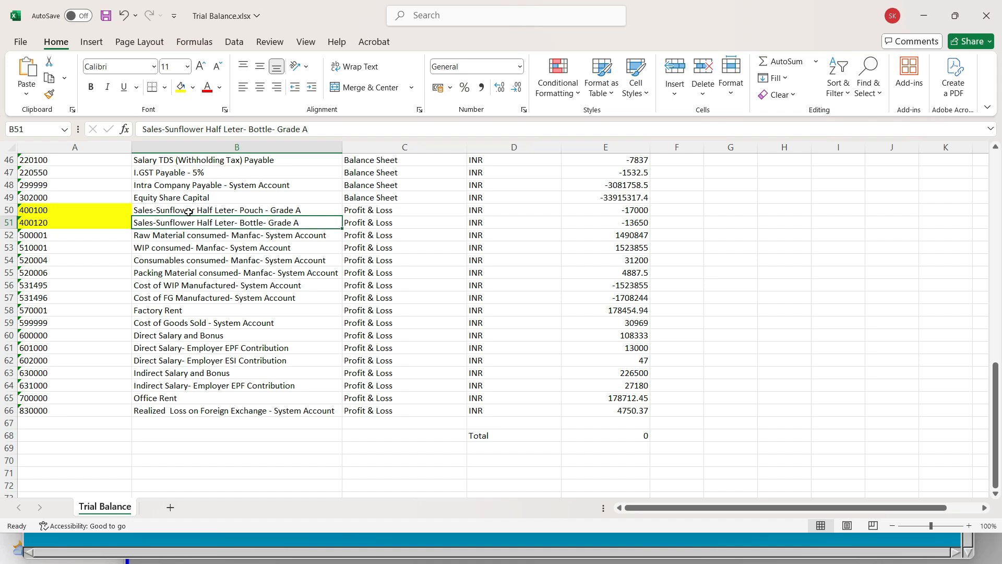
# Compare the sum of the two sunflower sales balances with the invoice's total base price, and fill both balances in yellow.
pyautogui.click(209, 211)
pyautogui.click(221, 222)
pyautogui.moveTo(633, 211); pyautogui.dragTo(629, 224)
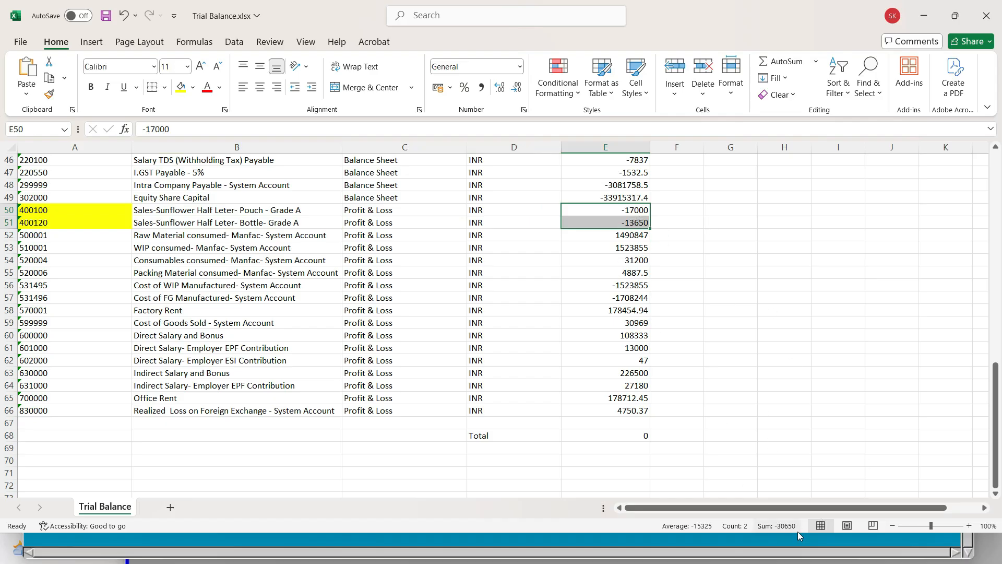
pyautogui.hotkey('alt', 'Tab')
pyautogui.hotkey('alt', 'Tab')
pyautogui.hotkey('alt', 'Tab')
pyautogui.hotkey('alt', 'Tab')
pyautogui.hotkey('alt', 'Tab')
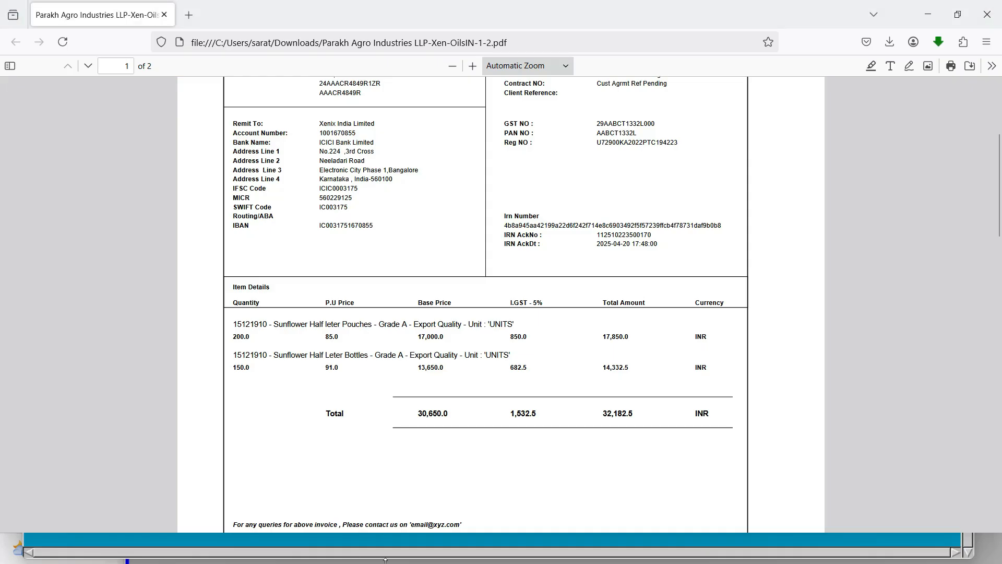
pyautogui.moveTo(420, 413); pyautogui.dragTo(443, 413)
pyautogui.hotkey('alt', 'Tab')
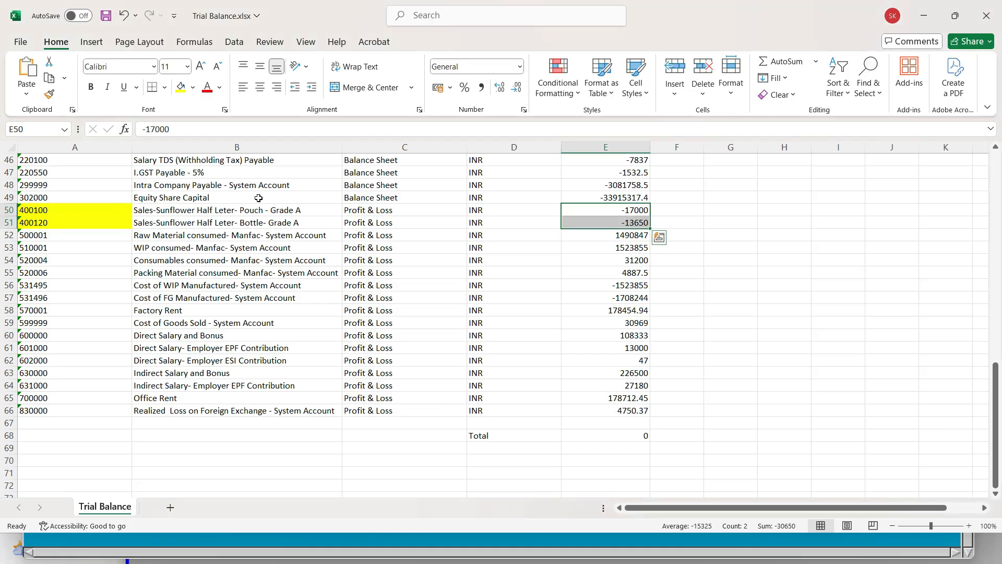
pyautogui.click(181, 87)
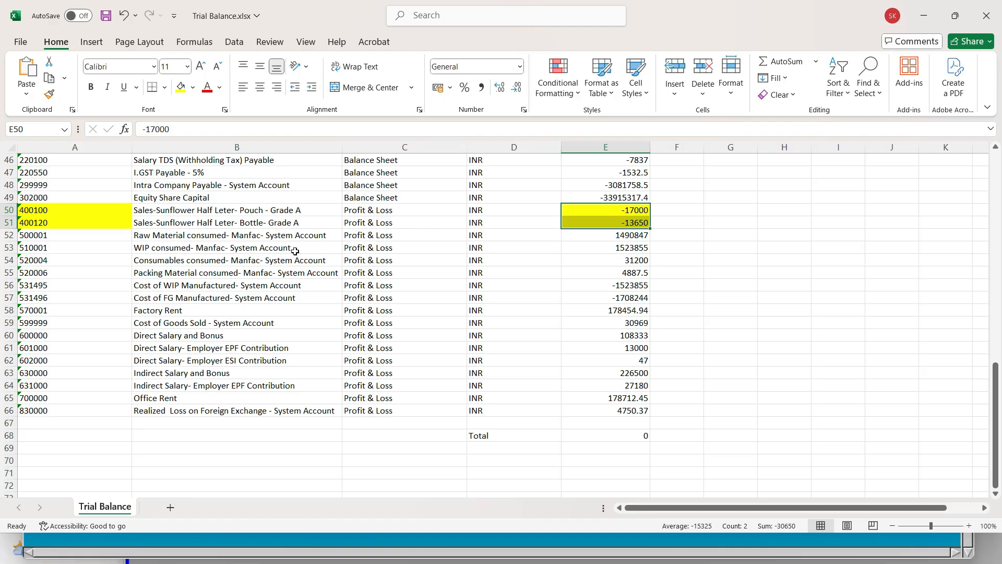
# Review the stock and raw material ledgers in the trial balance, and return to the two highlighted sales codes.
pyautogui.scroll(5, 251, 252)
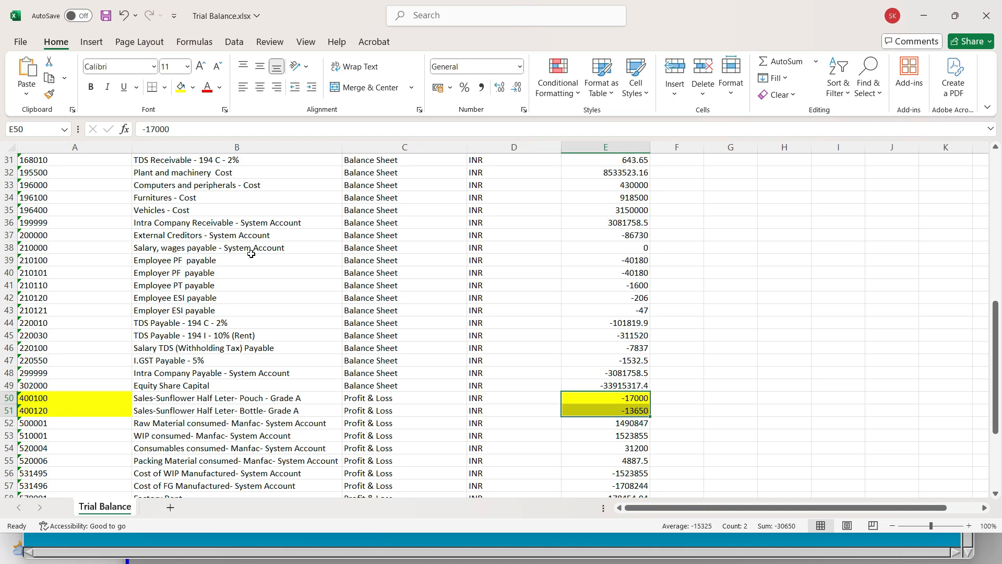
pyautogui.scroll(10, 251, 253)
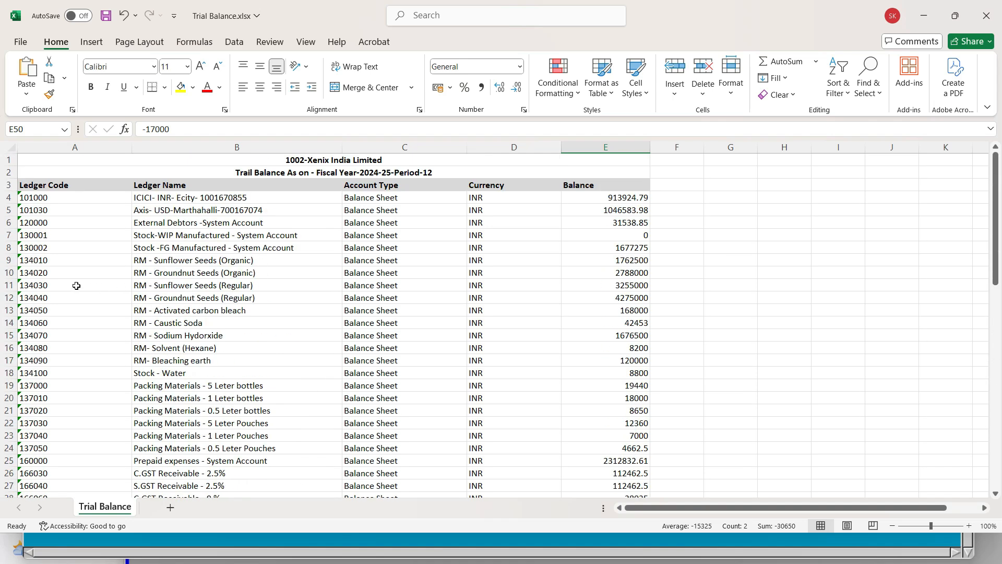
pyautogui.moveTo(143, 252); pyautogui.dragTo(18, 357)
pyautogui.scroll(-8, 208, 323)
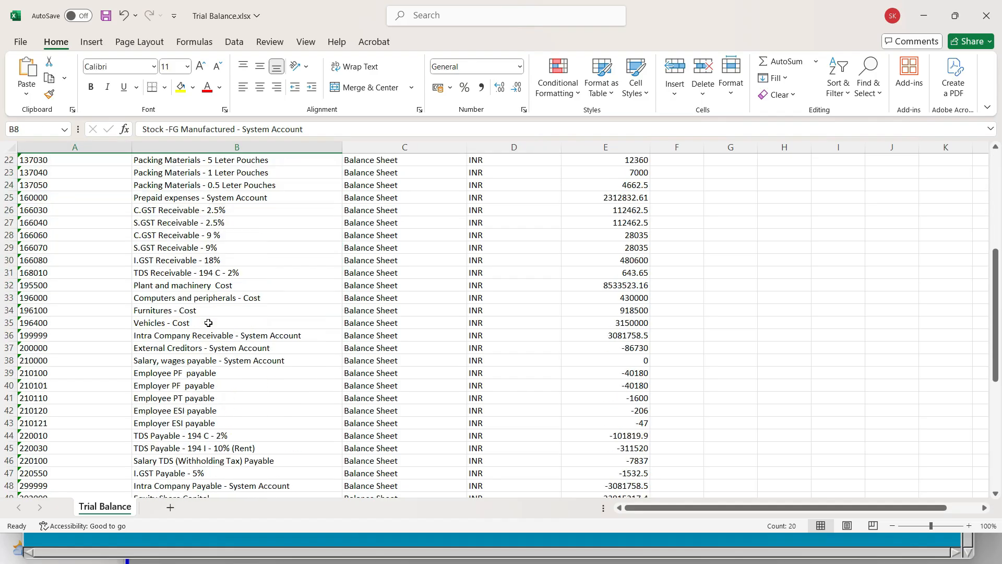
pyautogui.scroll(-4, 208, 322)
pyautogui.moveTo(61, 324); pyautogui.dragTo(56, 336)
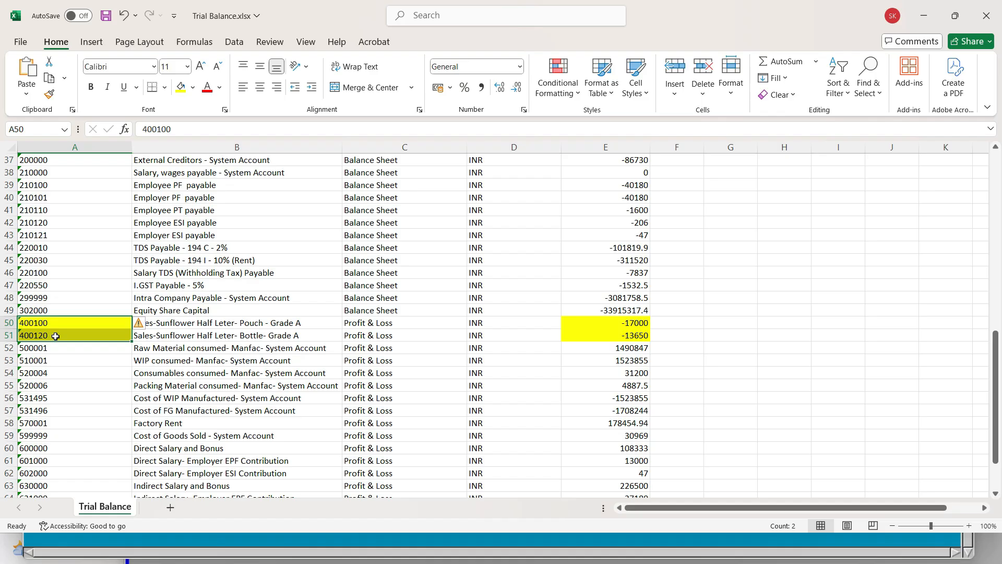
pyautogui.scroll(-3, 647, 415)
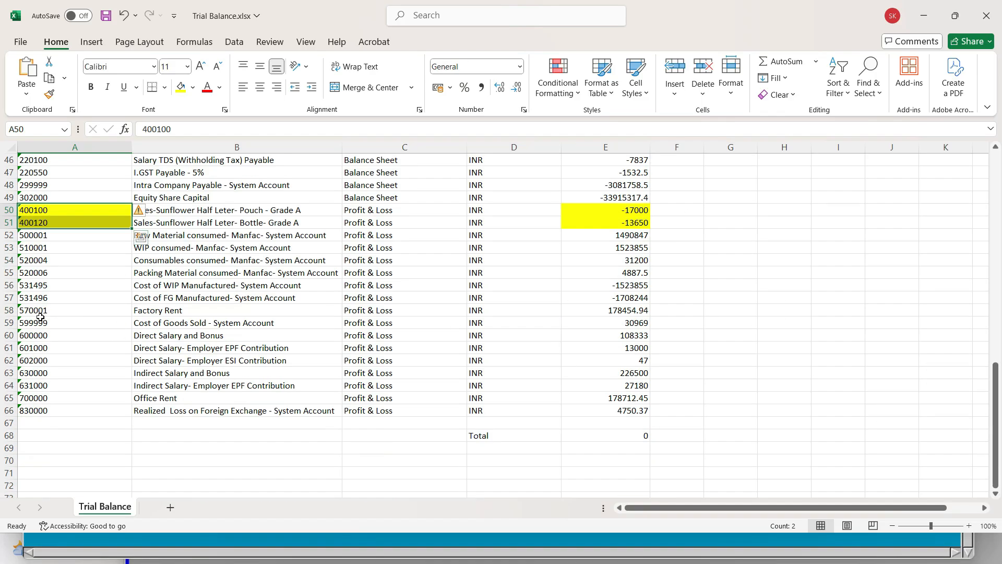
# Fill the Cost of Goods Sold ledger code and name in dark orange and its balance in the standard orange.
pyautogui.click(106, 322)
pyautogui.moveTo(107, 322); pyautogui.dragTo(171, 323)
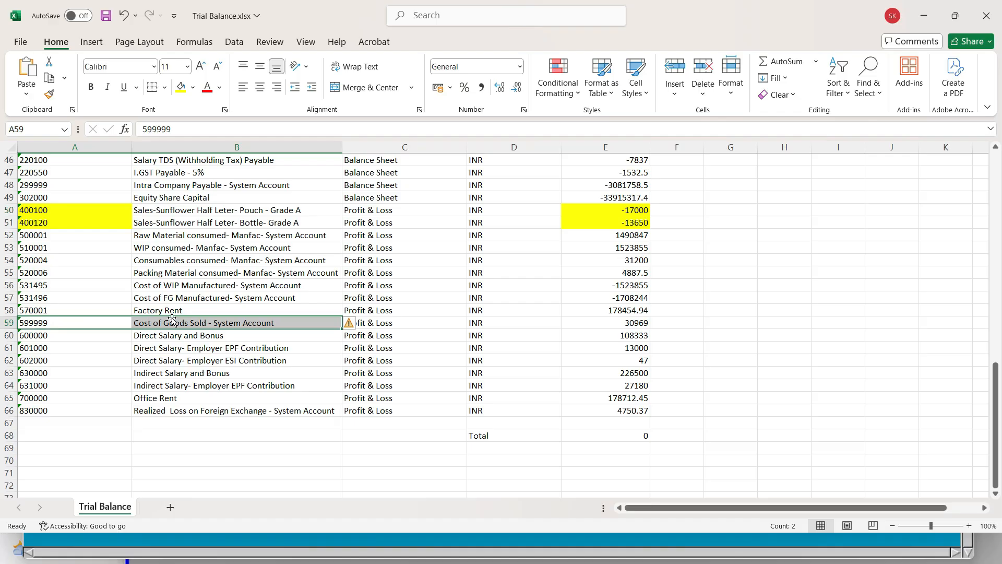
pyautogui.click(193, 87)
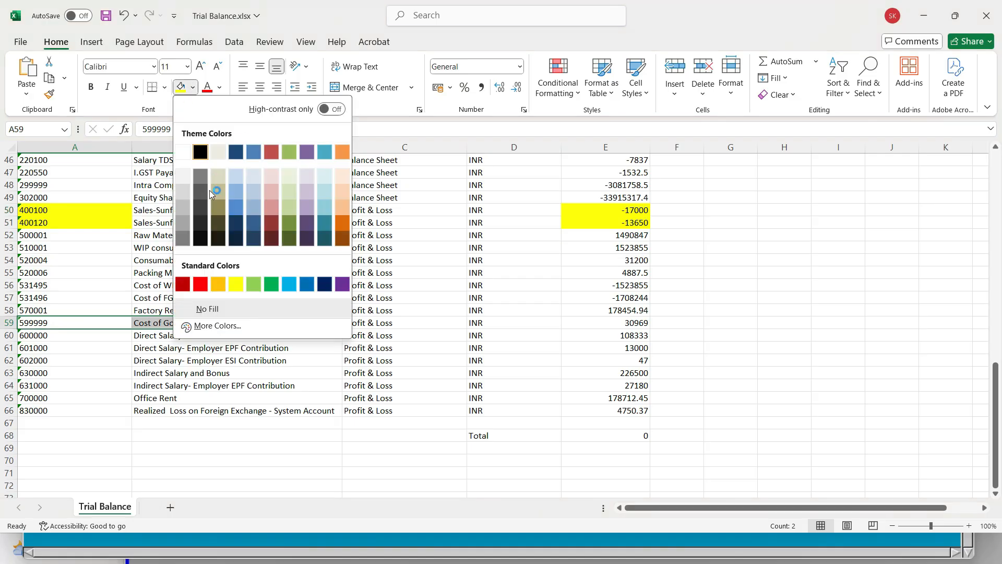
pyautogui.click(342, 223)
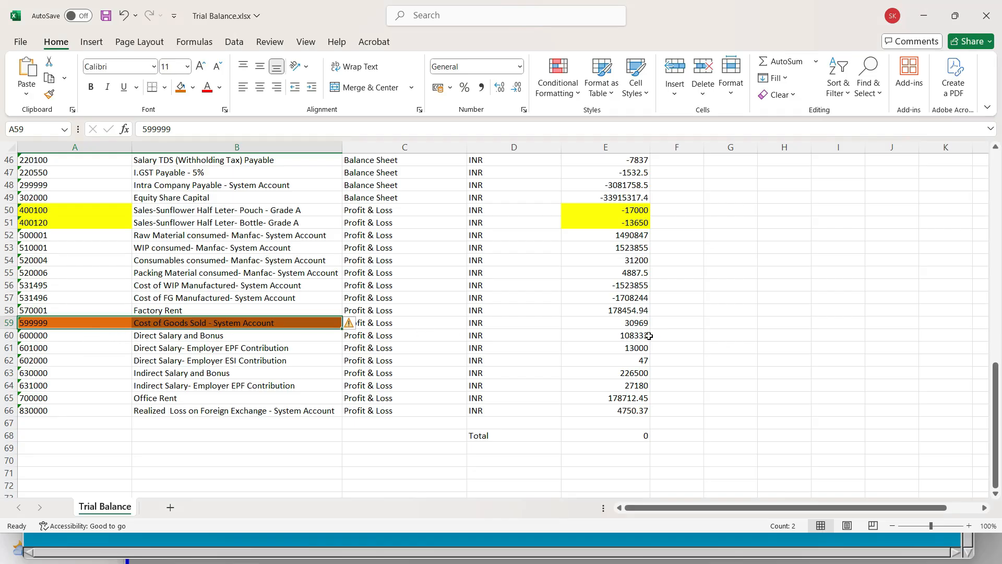
pyautogui.click(631, 324)
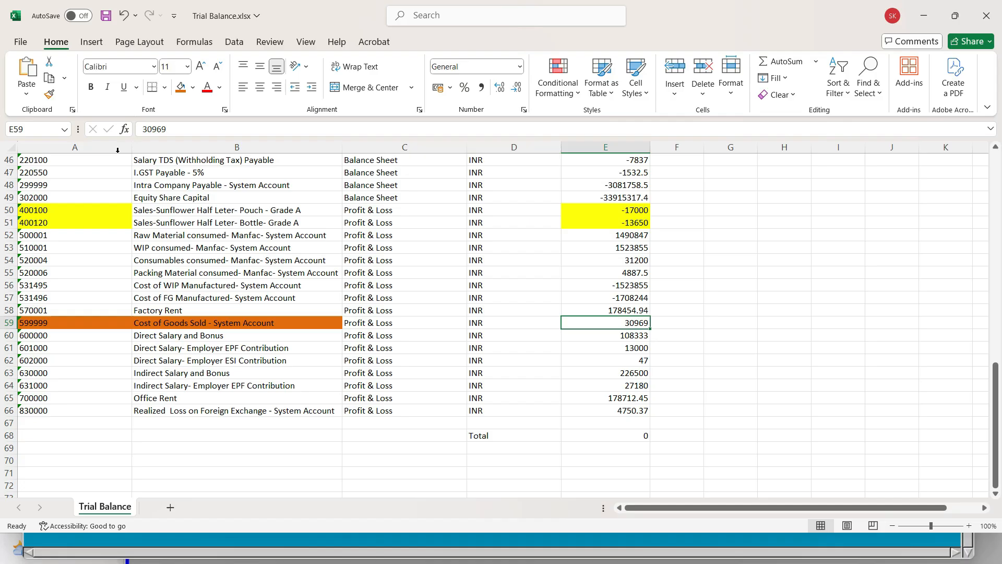
pyautogui.click(192, 88)
pyautogui.click(218, 283)
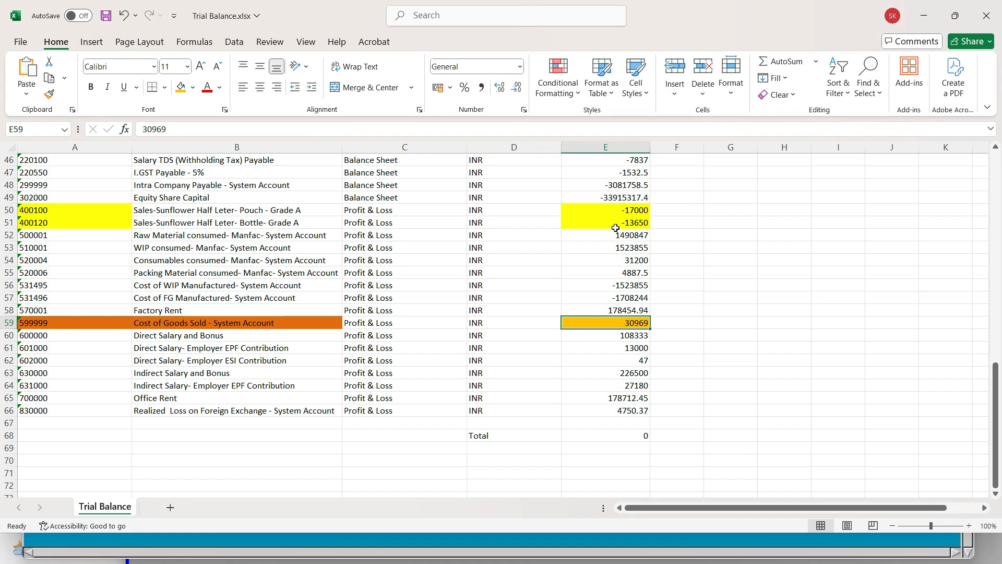
# Select the two sales balances together with the Cost of Goods Sold balance to view their sum.
pyautogui.click(613, 210)
pyautogui.moveTo(614, 209); pyautogui.dragTo(612, 223)
pyautogui.keyDown('ctrl'); pyautogui.click(596, 320); pyautogui.keyUp('ctrl')
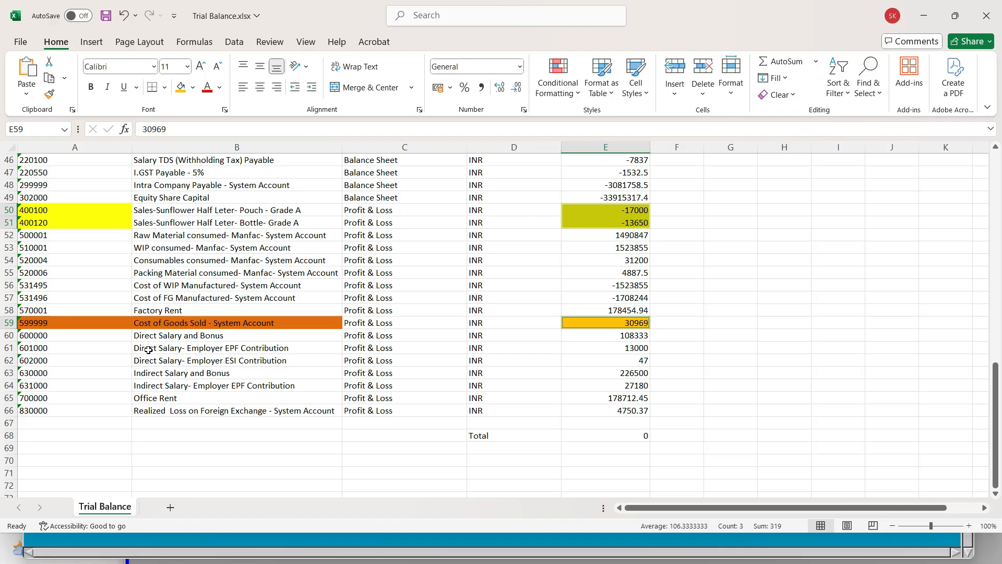
# Review the stock ledgers from code 130001 onward, and compare them with the highlighted sales and Cost of Goods Sold accounts.
pyautogui.scroll(15, 149, 349)
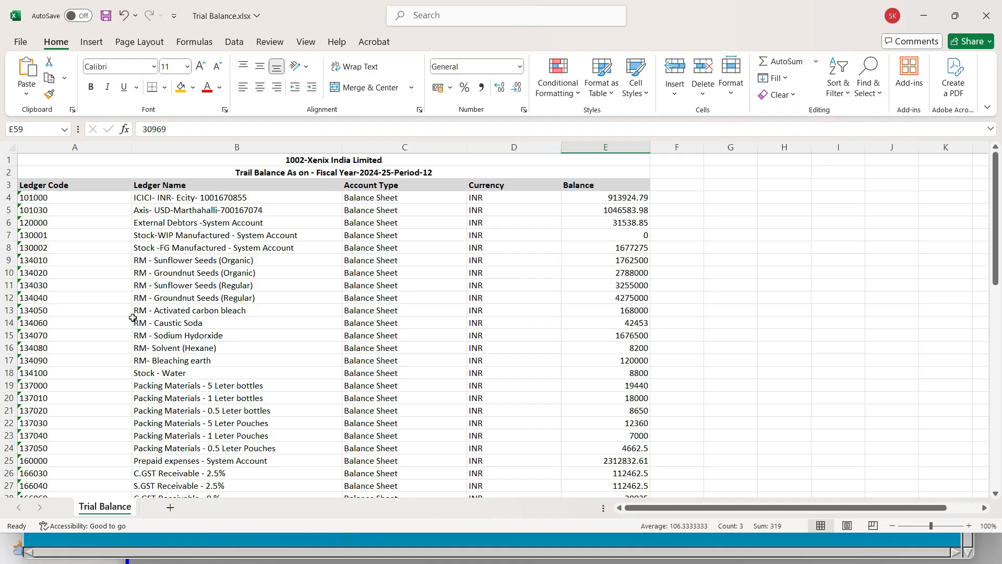
pyautogui.click(84, 241)
pyautogui.moveTo(84, 241); pyautogui.dragTo(165, 317)
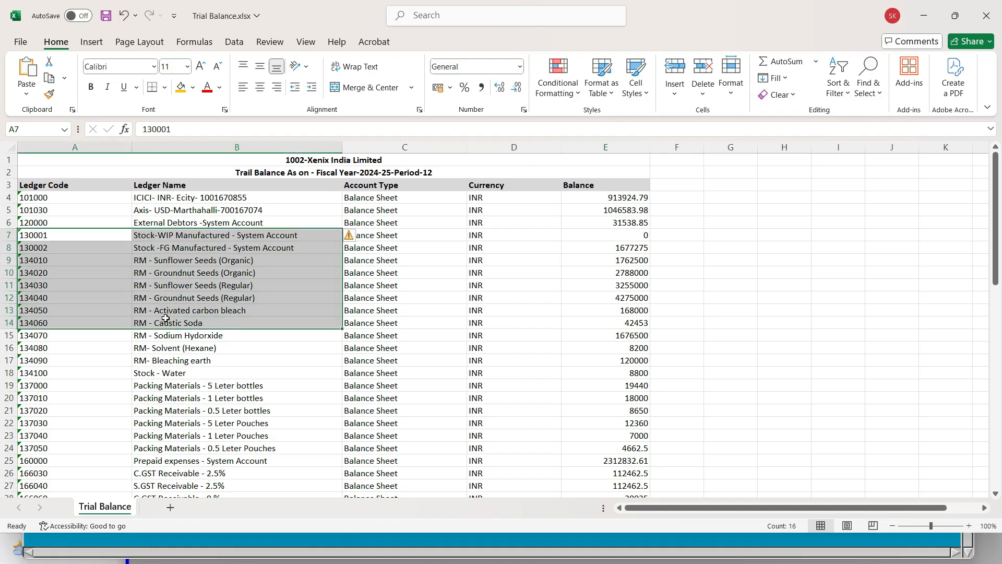
pyautogui.scroll(-9, 171, 349)
pyautogui.scroll(-4, 172, 352)
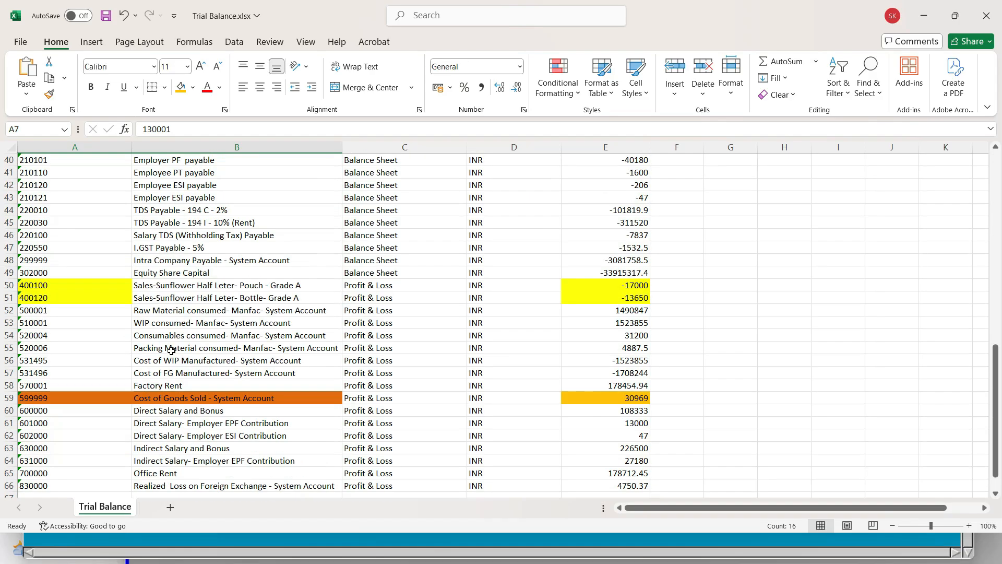
pyautogui.moveTo(41, 286); pyautogui.dragTo(38, 300)
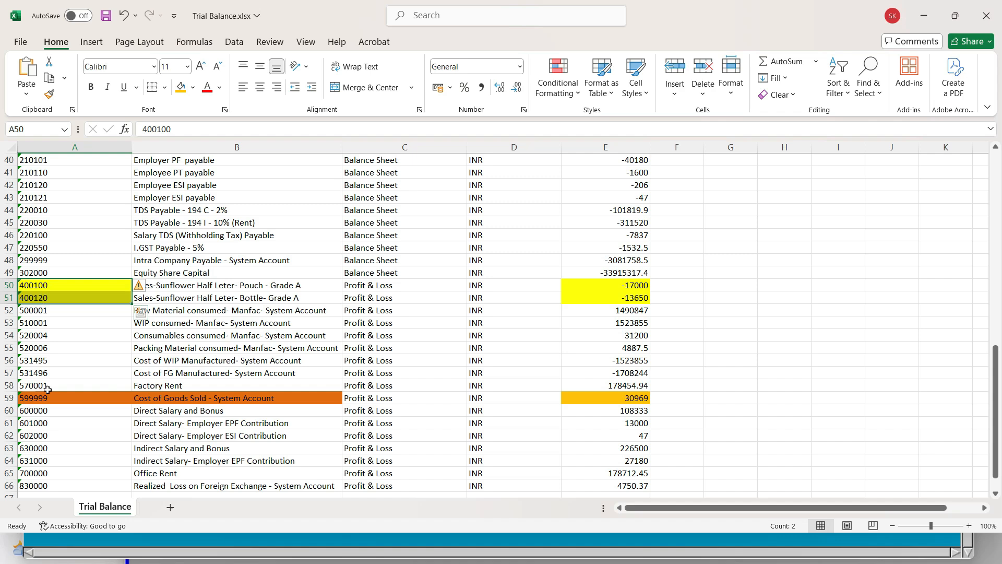
pyautogui.click(248, 397)
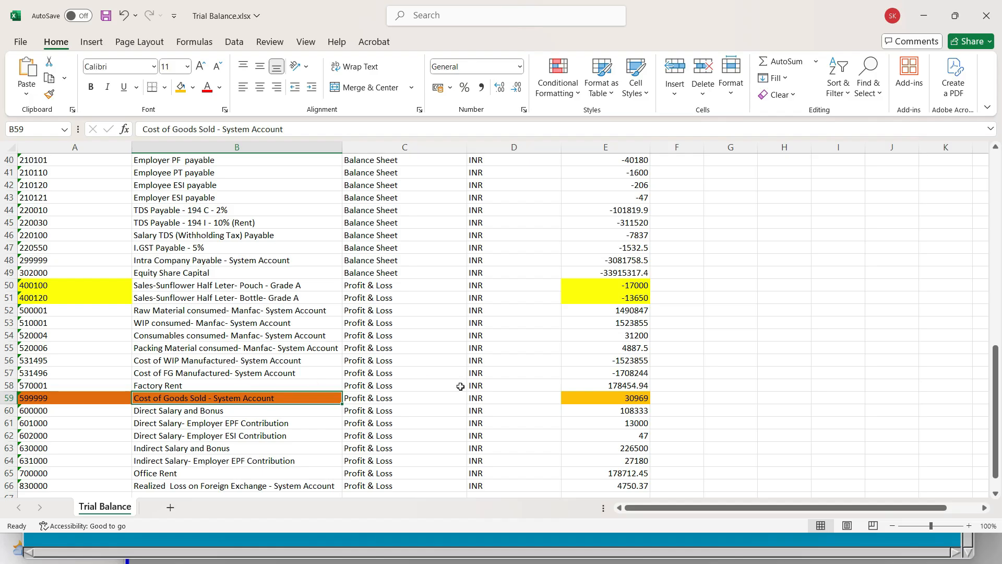
pyautogui.click(628, 400)
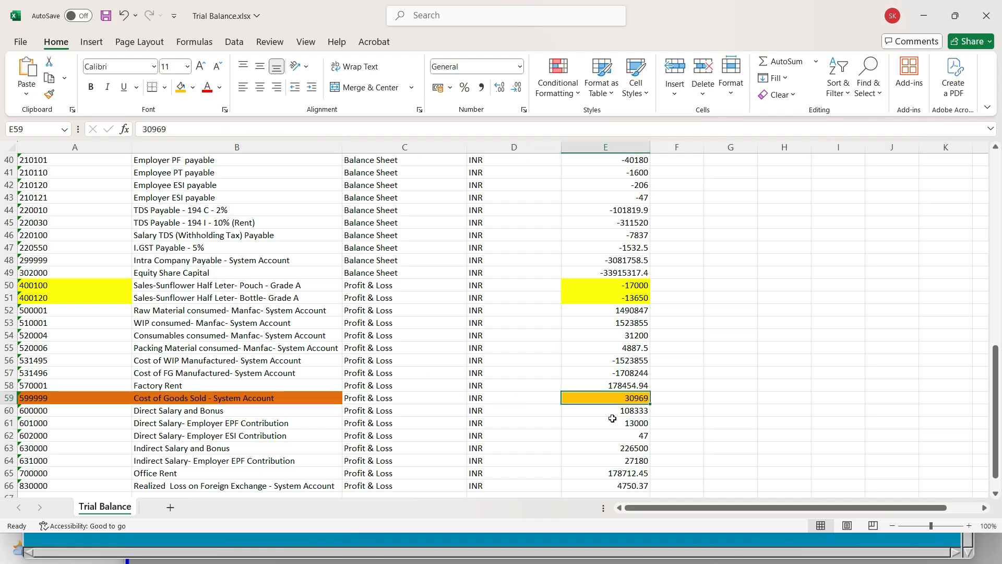
# Enter a formula in F59 that adds the Cost of Goods Sold balance in E59 and the sales balances in E51 and E50.
pyautogui.click(688, 399)
pyautogui.write('+')
pyautogui.press('Left')
pyautogui.write('+')
pyautogui.press('Up')
pyautogui.press('Up')
pyautogui.press('Up')
pyautogui.press('Up')
pyautogui.press('Up')
pyautogui.press('Up')
pyautogui.press('Up')
pyautogui.press('Up')
pyautogui.press('Left')
pyautogui.press('Up')
pyautogui.write('+')
pyautogui.press('Left')
pyautogui.press('Up')
pyautogui.press('Up')
pyautogui.press('Up')
pyautogui.press('Up')
pyautogui.press('Up')
pyautogui.press('Up')
pyautogui.press('Up')
pyautogui.press('Up')
pyautogui.press('Return')
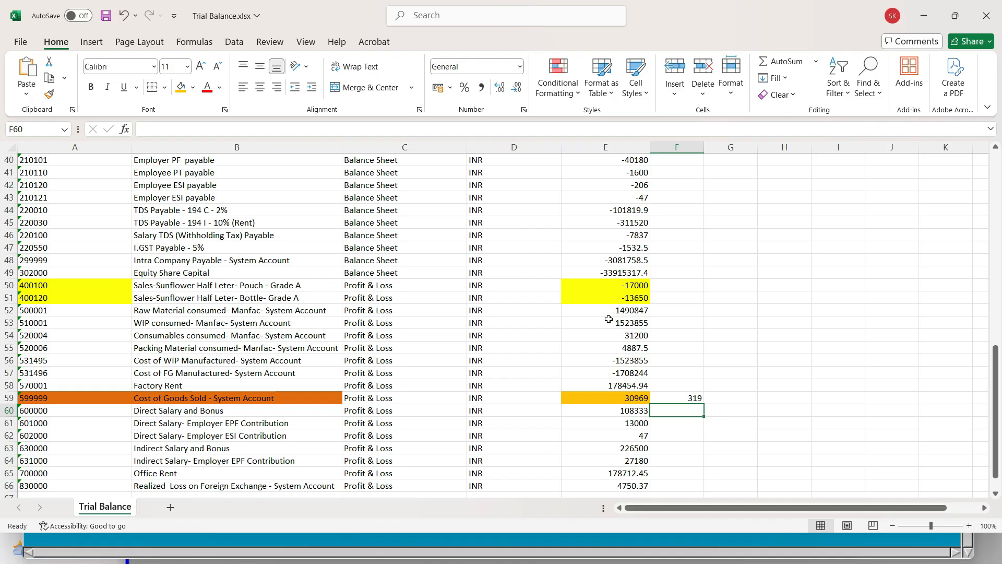
pyautogui.scroll(5, 190, 282)
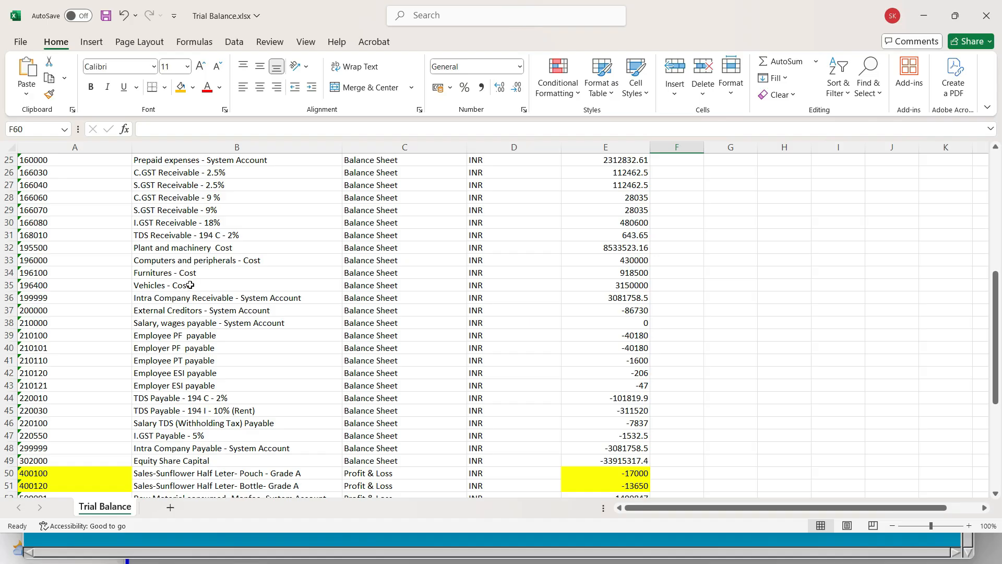
# Review the stock ledgers from code 130001 to 134010, and check the Cost of Goods Sold account and its balance.
pyautogui.scroll(8, 190, 284)
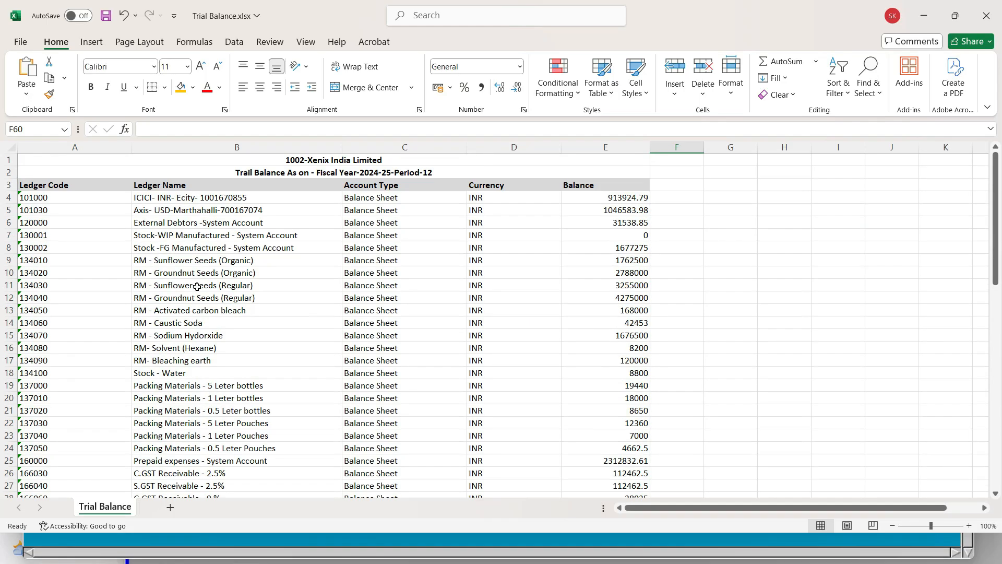
pyautogui.moveTo(50, 236); pyautogui.dragTo(252, 261)
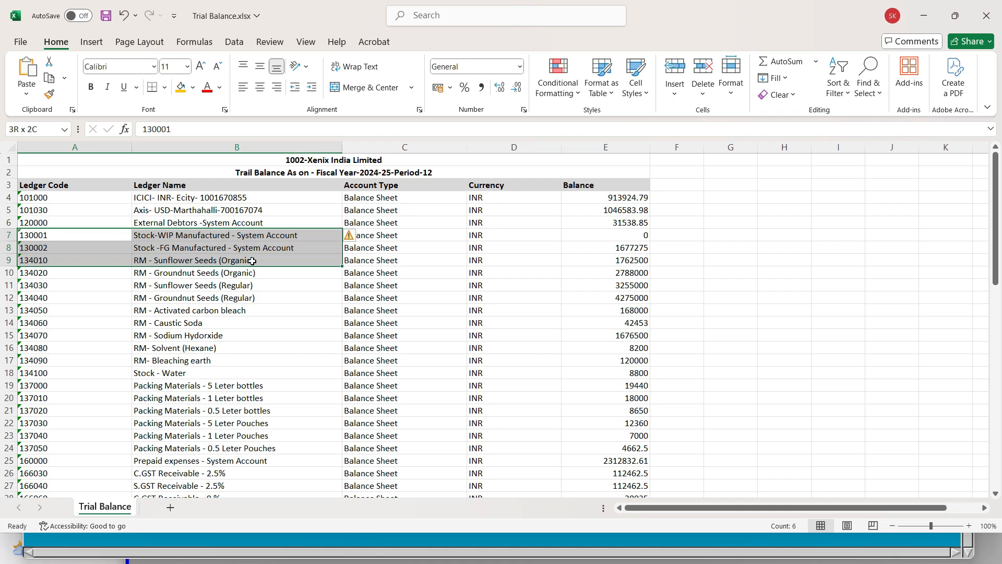
pyautogui.moveTo(252, 261); pyautogui.dragTo(252, 261)
pyautogui.scroll(-12, 200, 350)
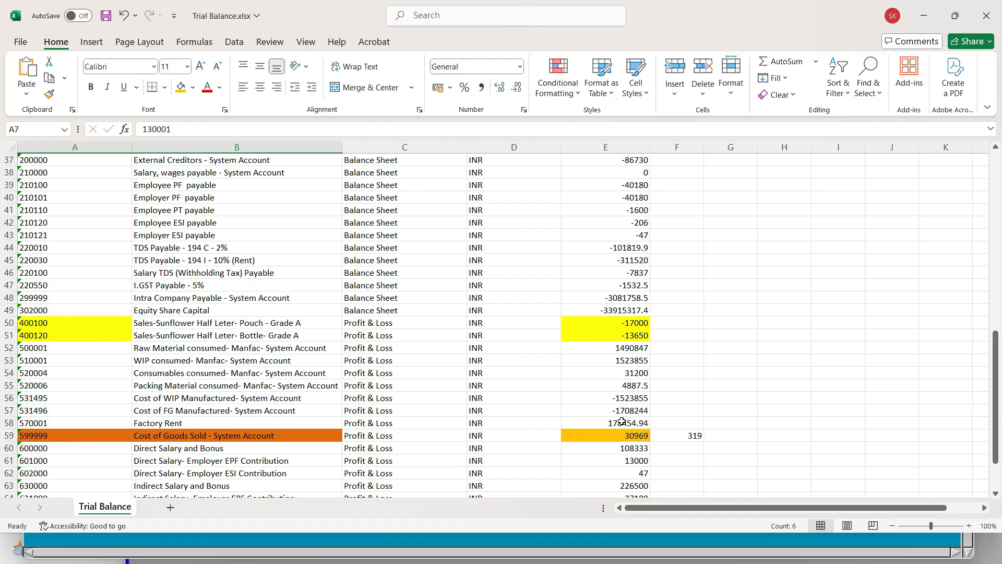
pyautogui.click(114, 432)
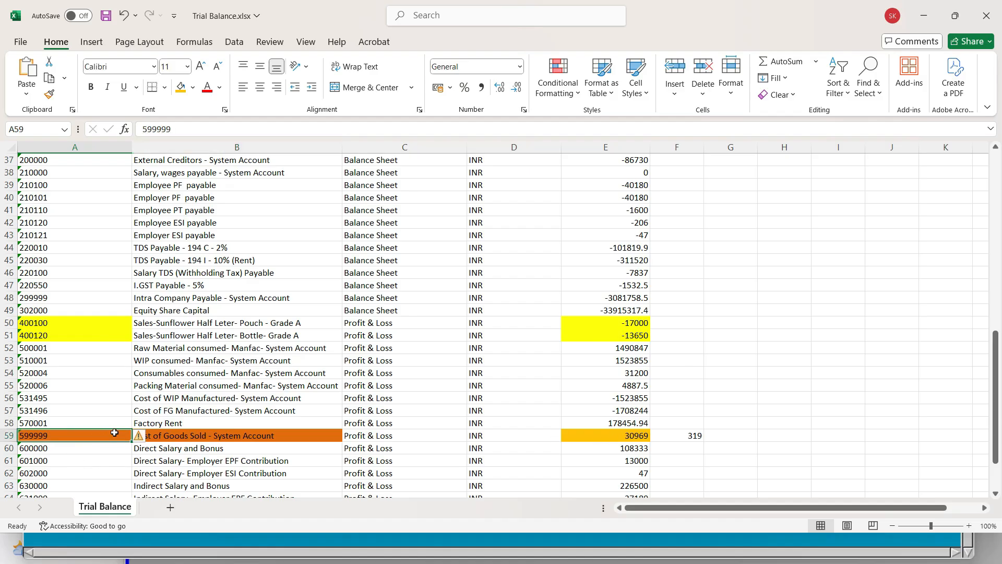
pyautogui.moveTo(114, 432); pyautogui.dragTo(202, 437)
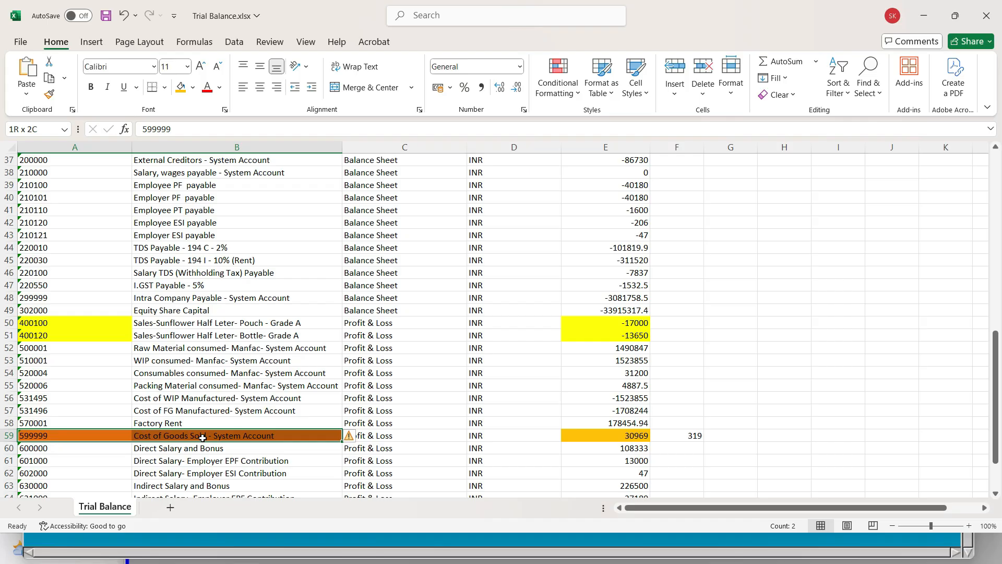
pyautogui.click(622, 437)
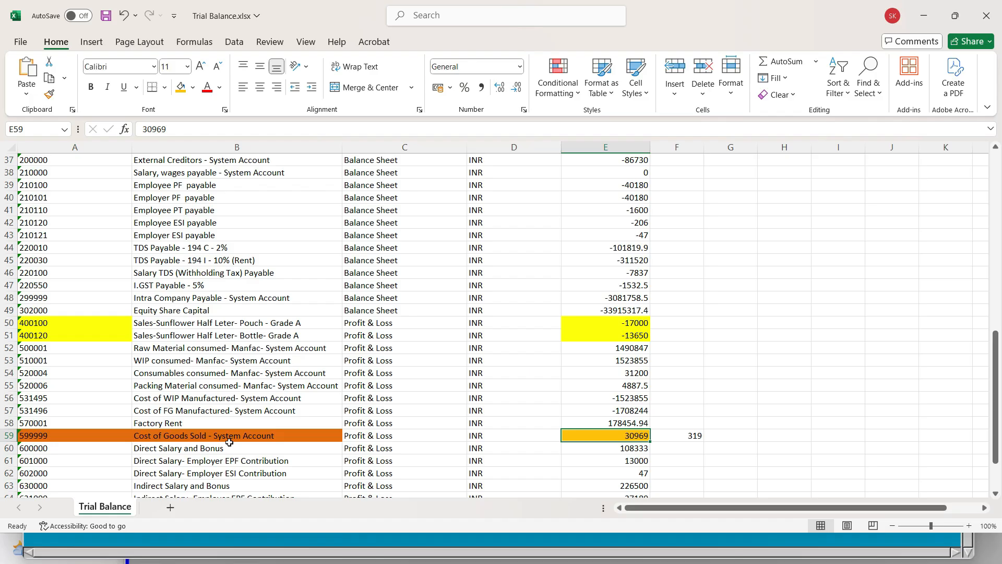
# Compare the combined balance of the two sales accounts with the invoice's base price total and the Cost of Goods Sold balance.
pyautogui.click(623, 326)
pyautogui.moveTo(624, 325); pyautogui.dragTo(626, 336)
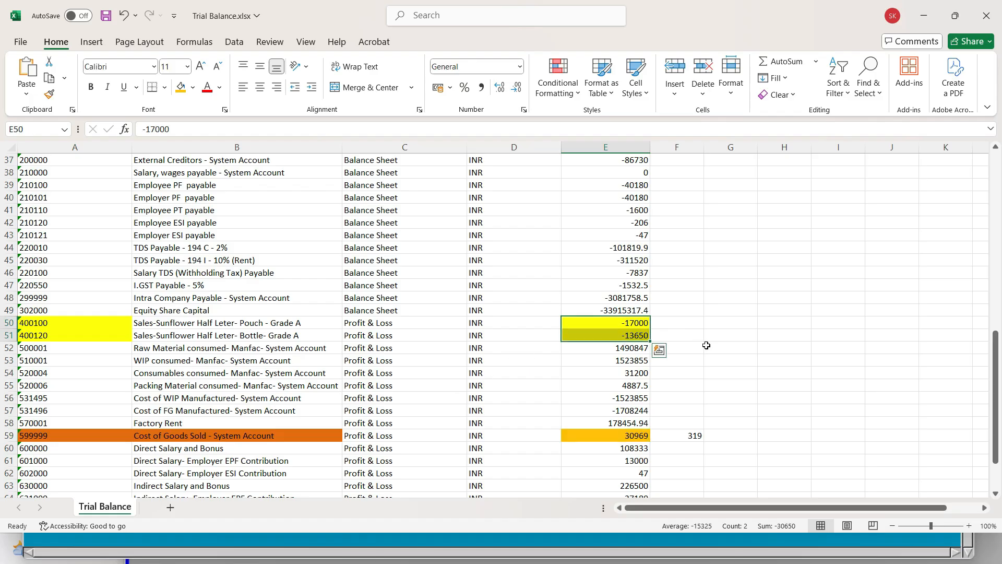
pyautogui.hotkey('alt', 'Tab')
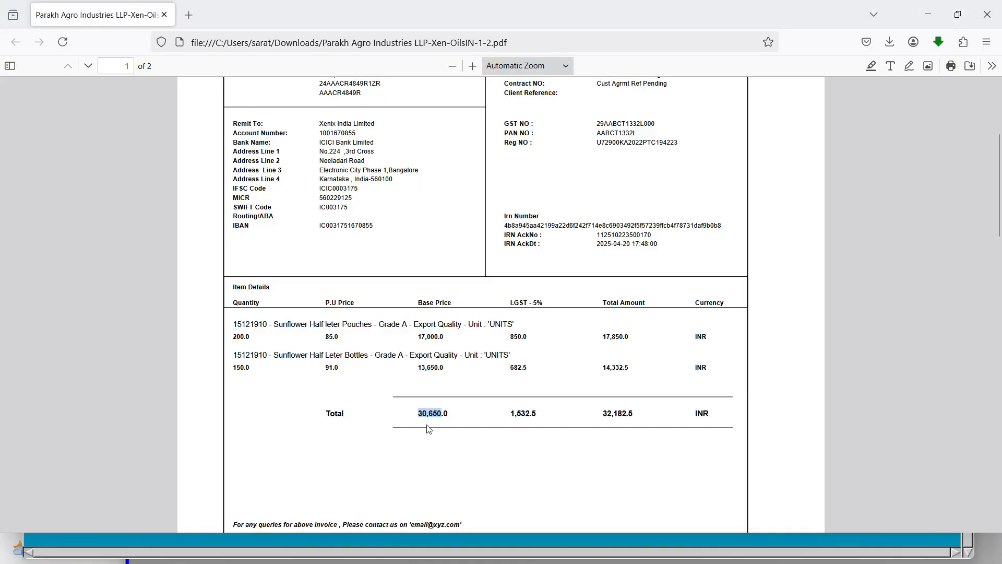
pyautogui.hotkey('alt', 'Tab')
pyautogui.click(610, 438)
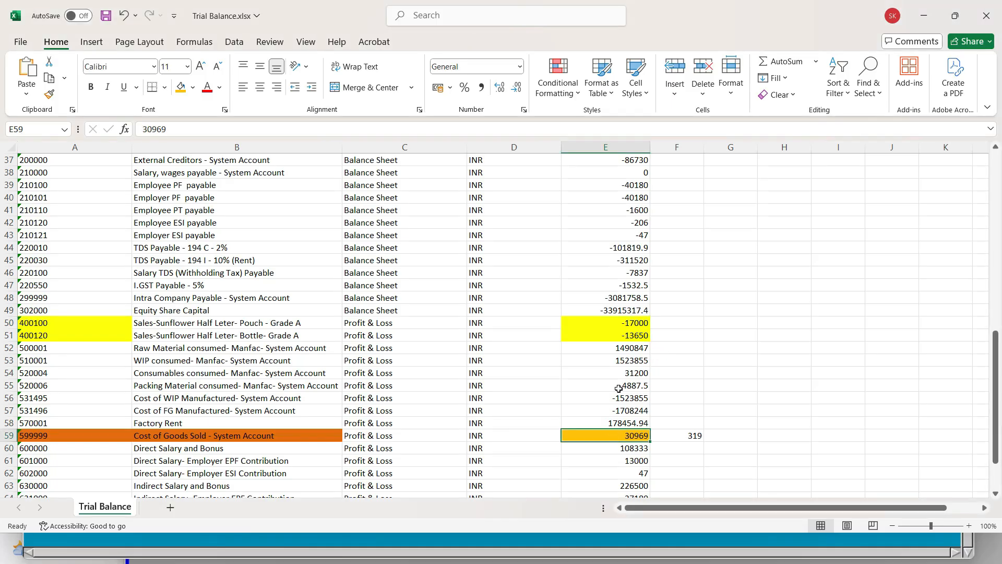
pyautogui.click(622, 335)
pyautogui.click(625, 324)
pyautogui.moveTo(625, 324); pyautogui.dragTo(624, 334)
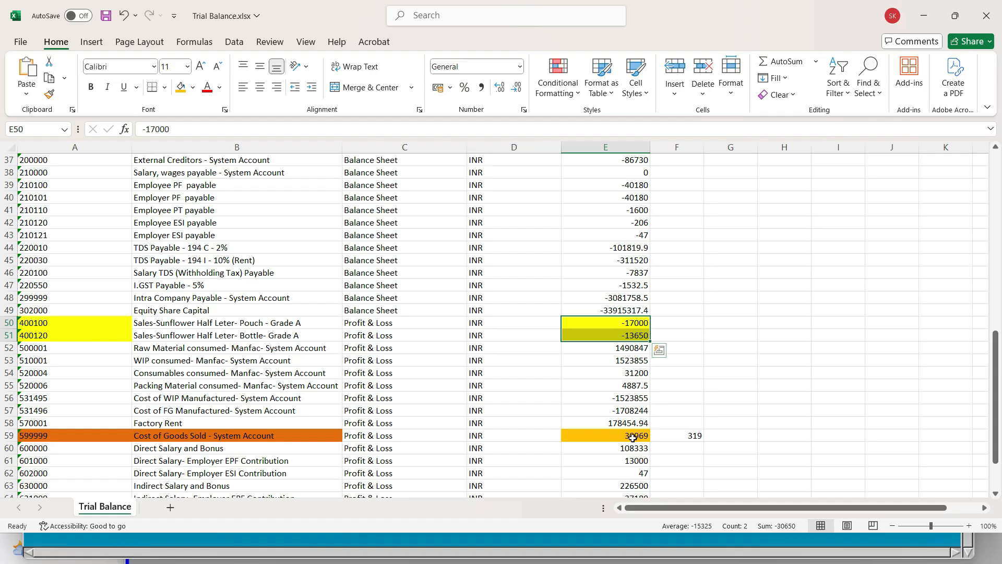
# Enter a formula in F51 adding the sales balances in E51 and E50, and compare it with the invoice's base price total.
pyautogui.click(699, 345)
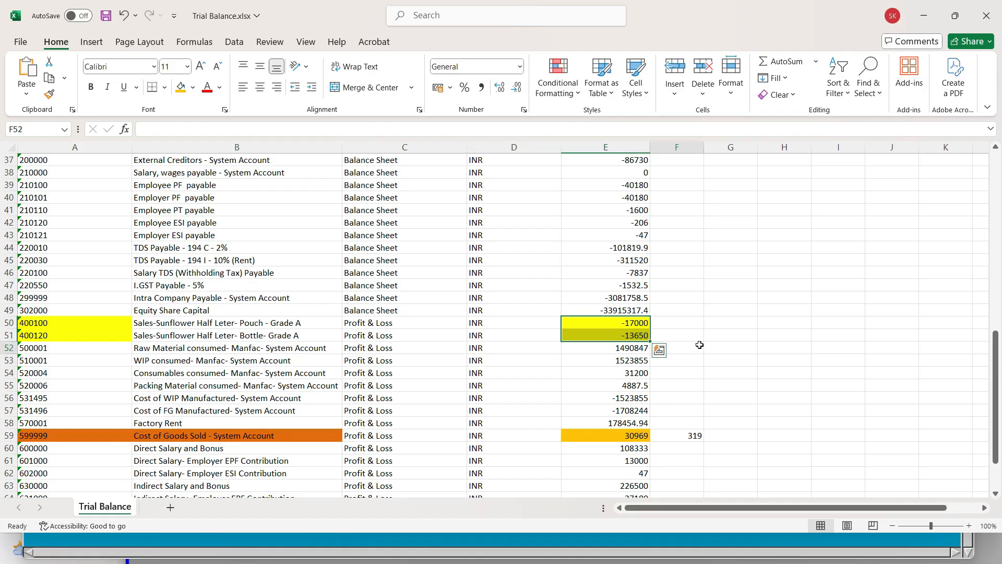
pyautogui.write('+')
pyautogui.press('Escape')
pyautogui.press('Up')
pyautogui.write('+')
pyautogui.press('Left')
pyautogui.write('+')
pyautogui.press('Up')
pyautogui.press('Up')
pyautogui.press('Left')
pyautogui.press('Down')
pyautogui.press('Return')
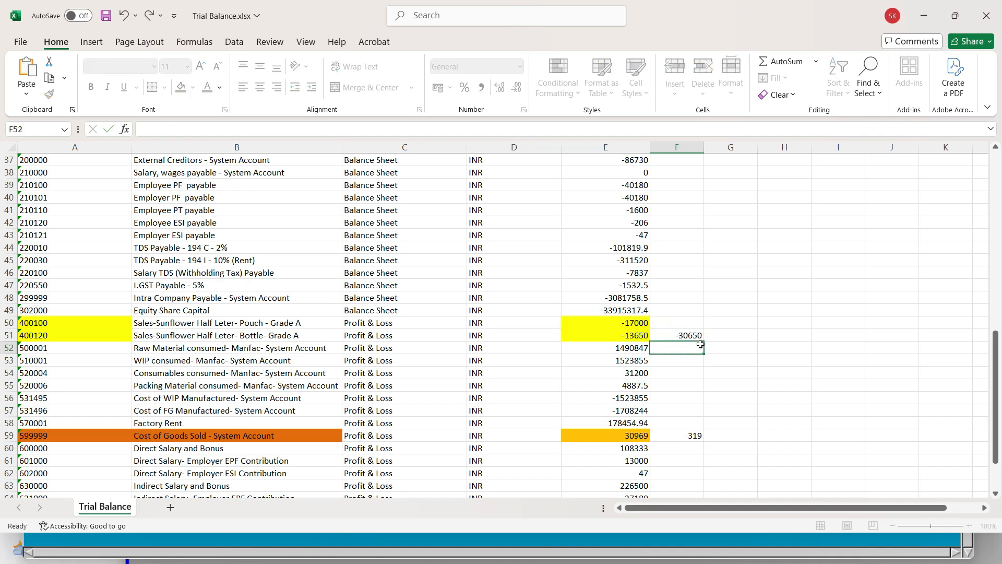
pyautogui.hotkey('alt', 'Tab')
pyautogui.hotkey('alt', 'Tab')
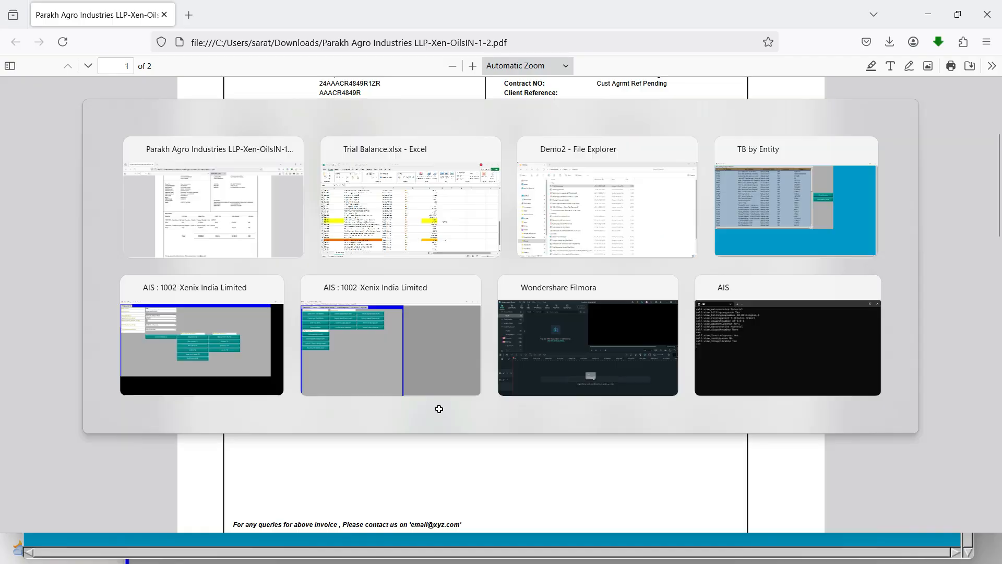
# Format the difference in F59, beside the Cost of Goods Sold balance, in red, bold and italic.
pyautogui.click(583, 431)
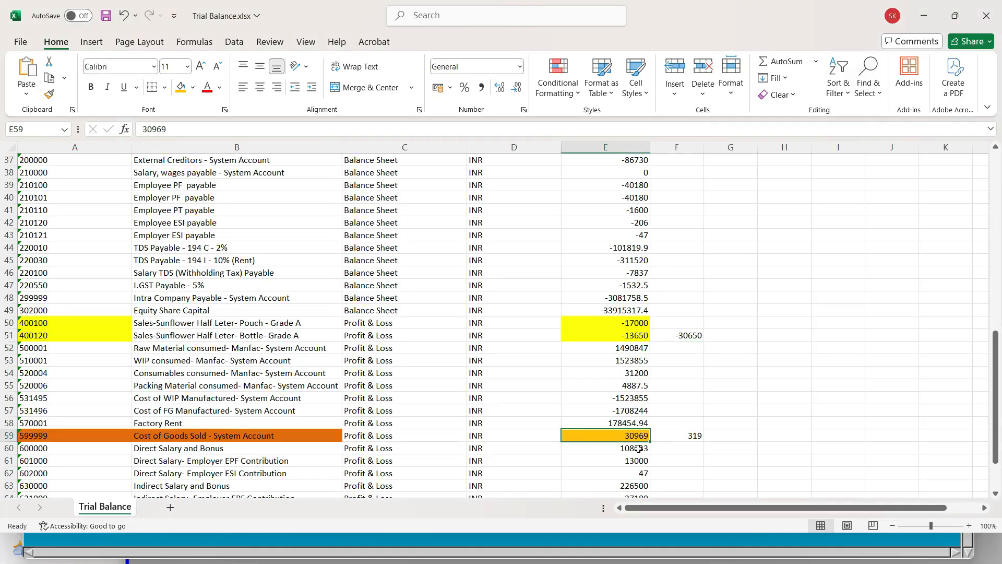
pyautogui.click(678, 440)
pyautogui.click(209, 89)
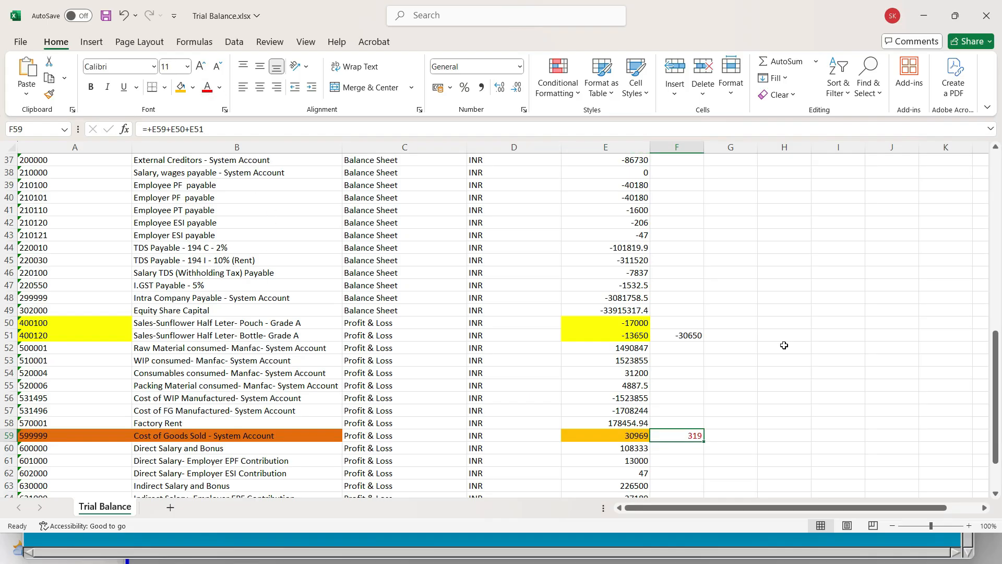
pyautogui.hotkey('ctrl', 'b')
pyautogui.hotkey('ctrl', 'i')
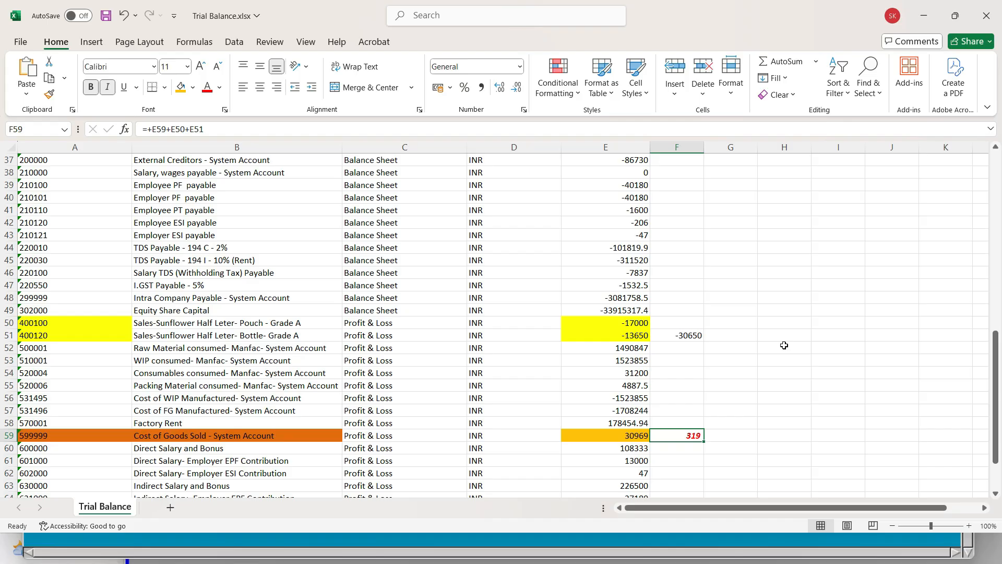
# Check the sunflower pouch and bottle item lines on the customer invoice PDF, and return to the trial balance.
pyautogui.hotkey('alt', 'Tab')
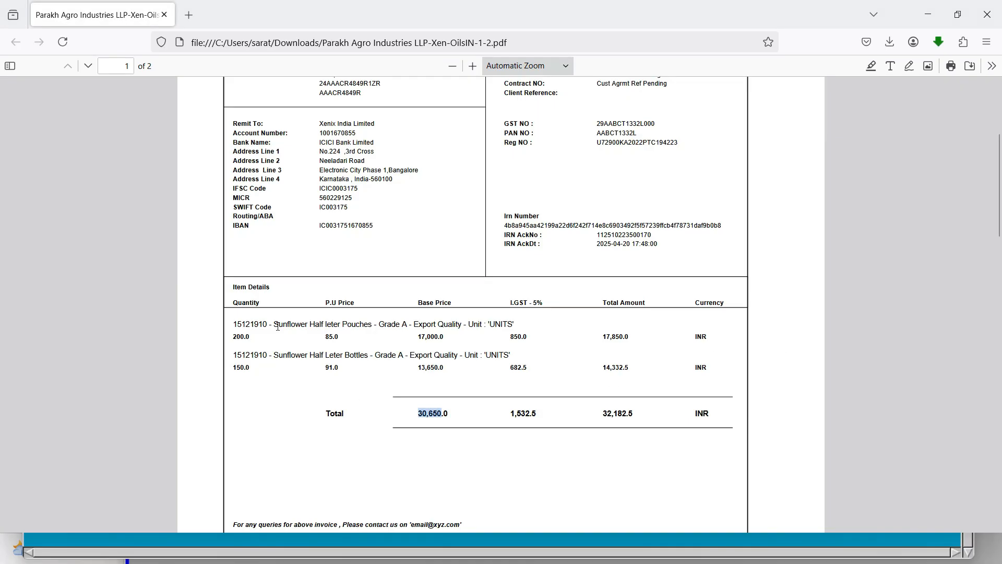
pyautogui.click(312, 351)
pyautogui.hotkey('alt', 'Tab')
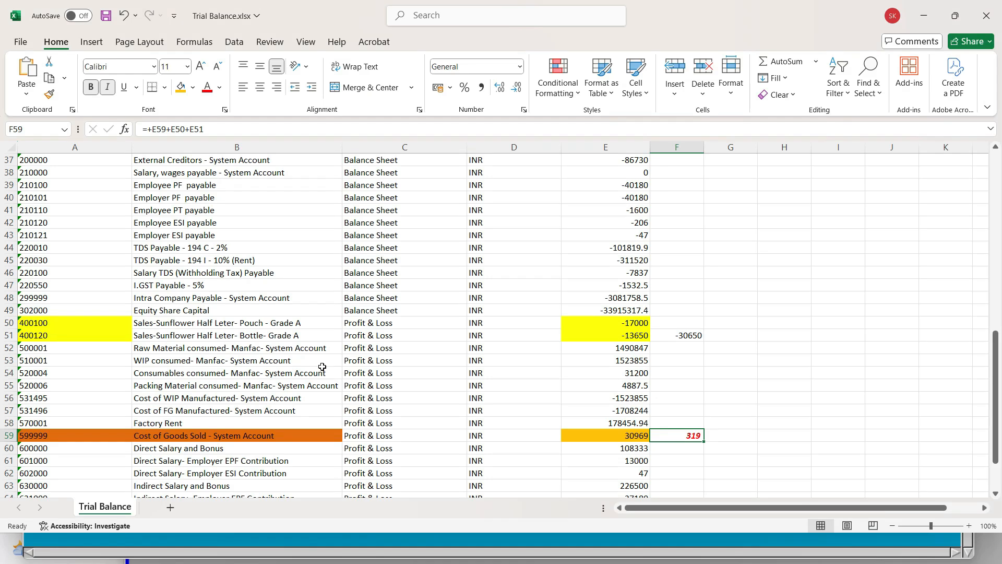
# Switch to AIS and download the entity-level stock register as on 20-04-2025, replacing the existing Stock_register.xlsx.
pyautogui.hotkey('alt', 'Tab')
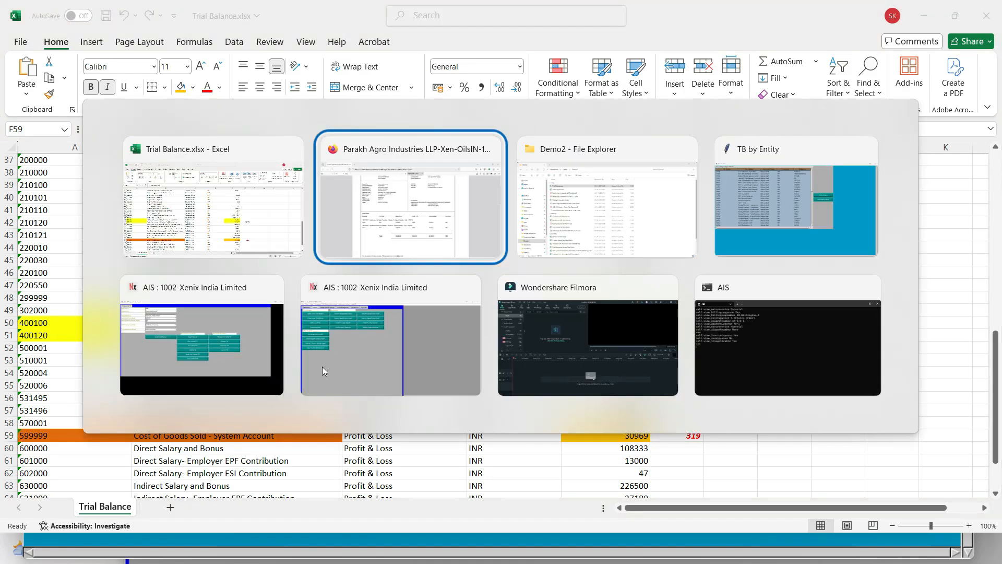
pyautogui.click(323, 371)
pyautogui.click(48, 215)
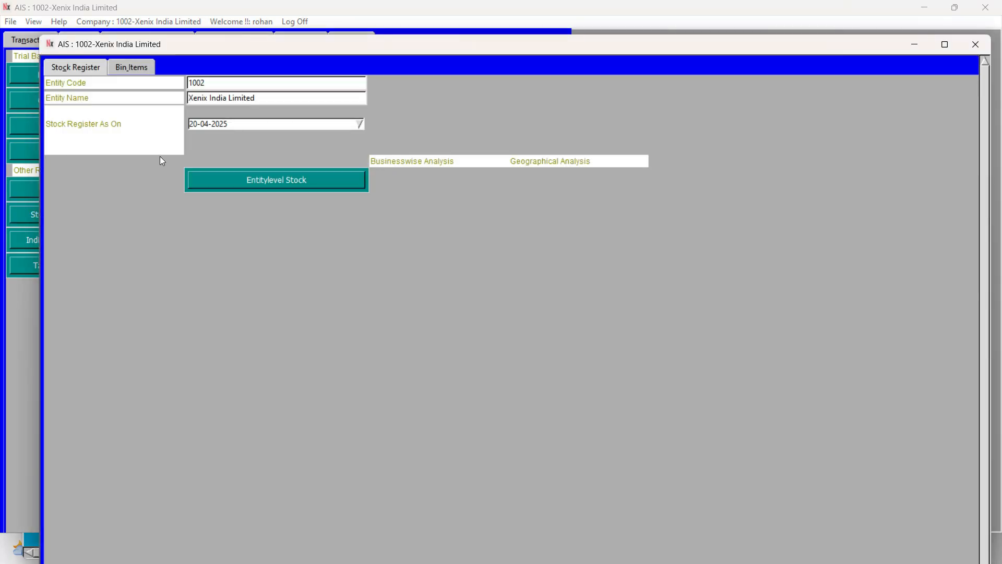
pyautogui.click(256, 181)
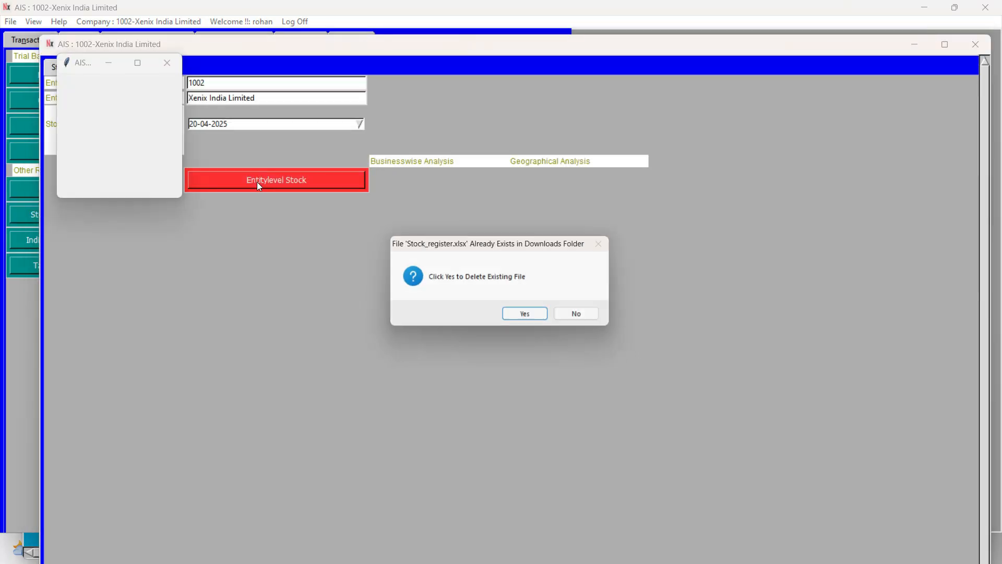
pyautogui.click(521, 318)
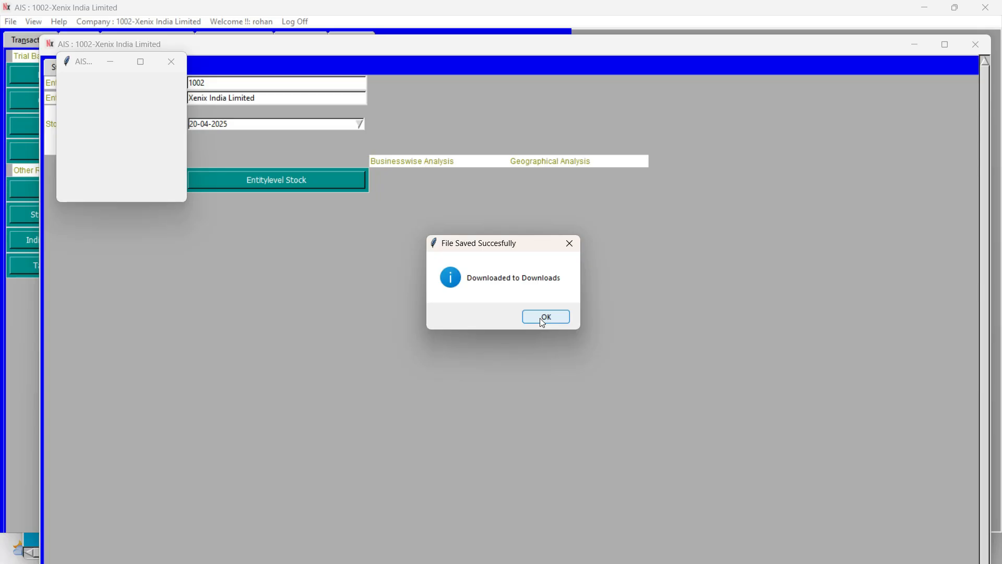
pyautogui.click(543, 318)
# Switch to the Demo2 folder in File Explorer and open Stock_register.xlsx.
pyautogui.hotkey('alt', 'Tab')
pyautogui.hotkey('alt', 'Tab')
pyautogui.press('Down')
pyautogui.press('Left')
pyautogui.press('Left')
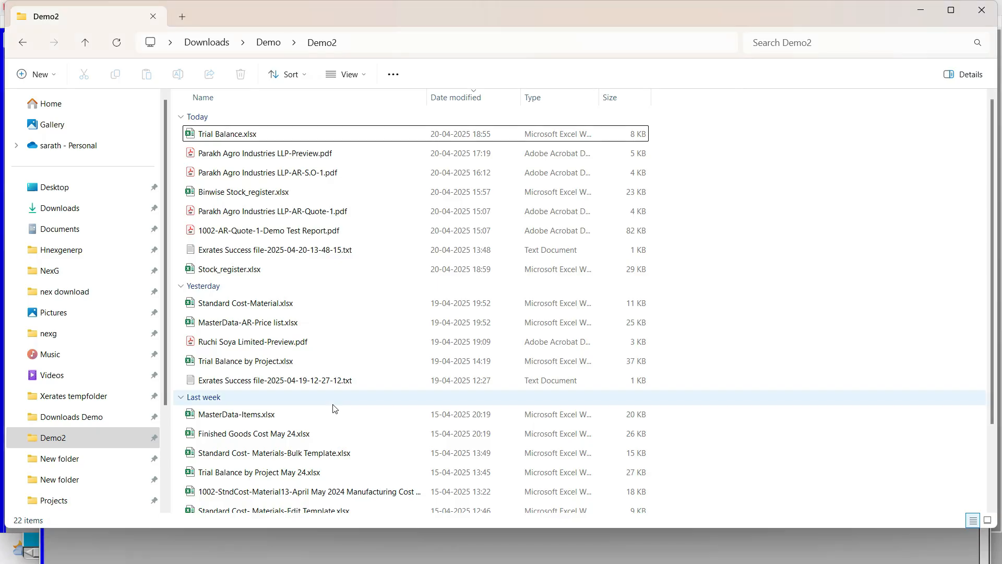
pyautogui.doubleClick(253, 137)
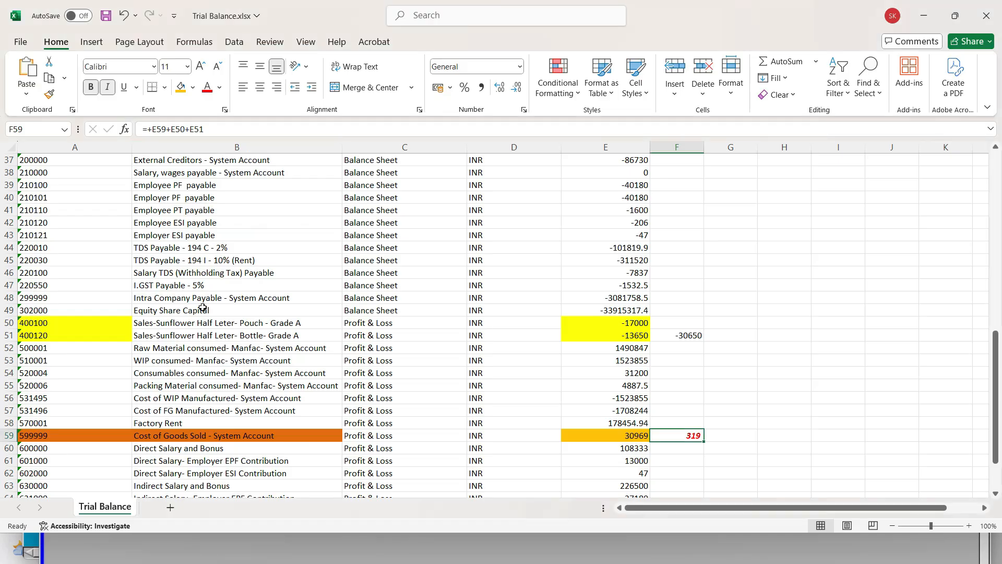
pyautogui.click(94, 252)
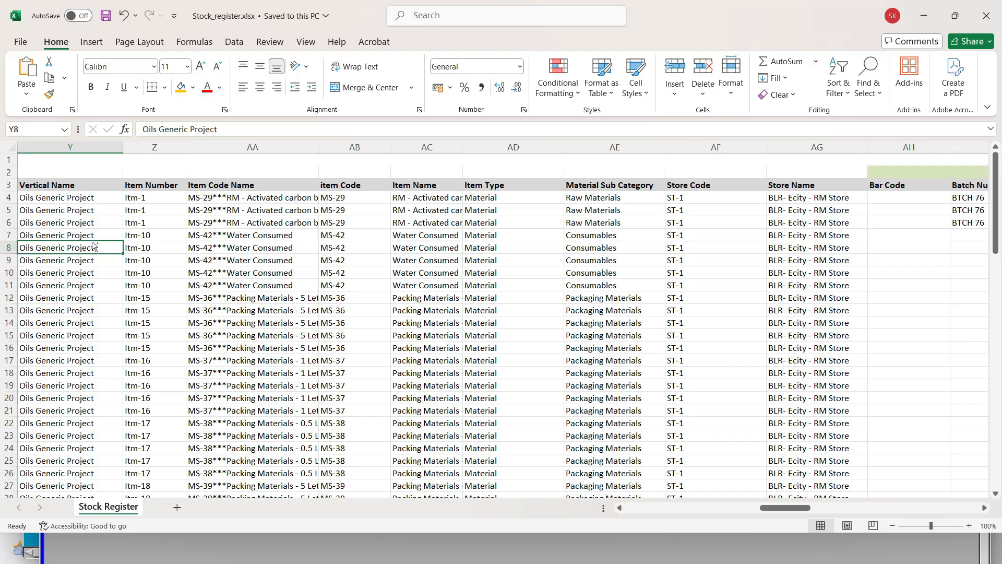
# Add filters to the stock register's header row, covering all data from A3 to the last cell.
pyautogui.hotkey('ctrl', 'Home')
pyautogui.press('Down')
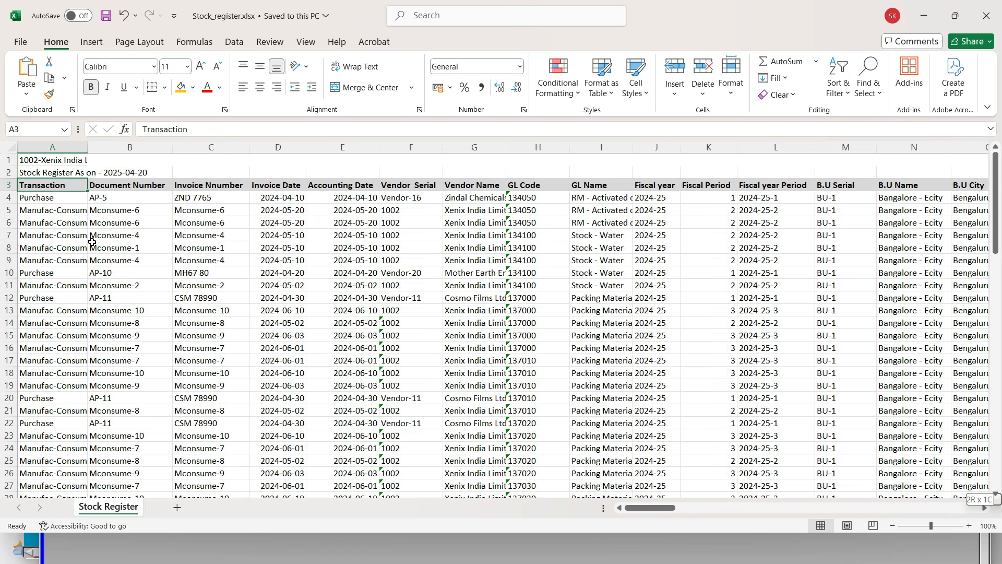
pyautogui.hotkey('ctrl', 'shift', 'End')
pyautogui.hotkey('ctrl', 'Home')
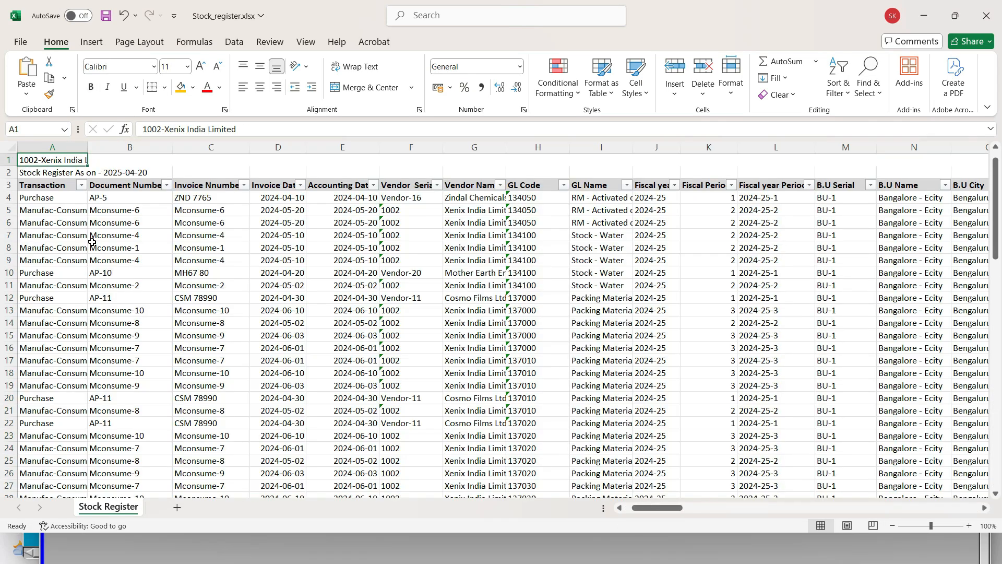
# Widen the Transaction column and filter it to show only Sales.
pyautogui.moveTo(88, 147); pyautogui.dragTo(113, 147)
pyautogui.click(106, 185)
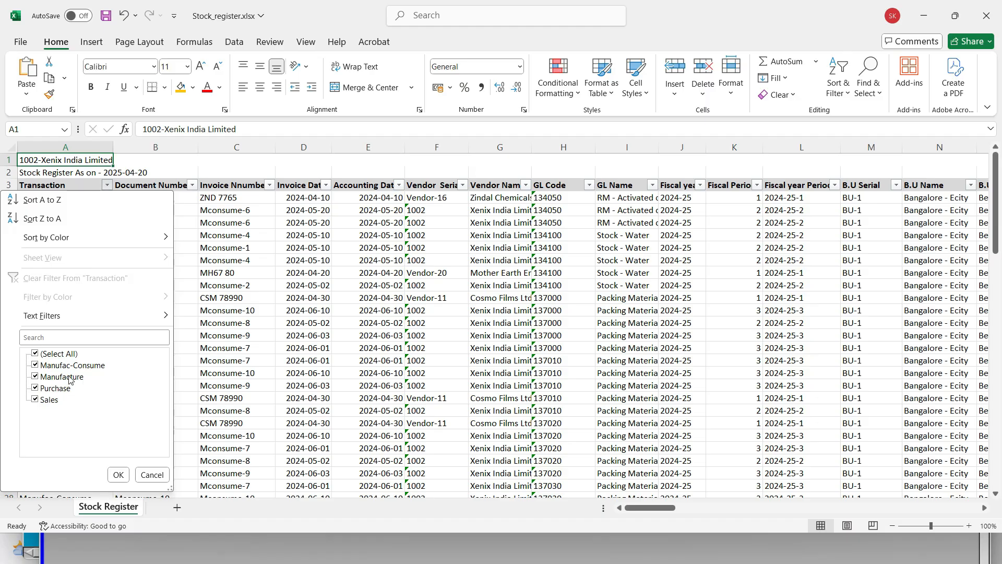
pyautogui.click(41, 355)
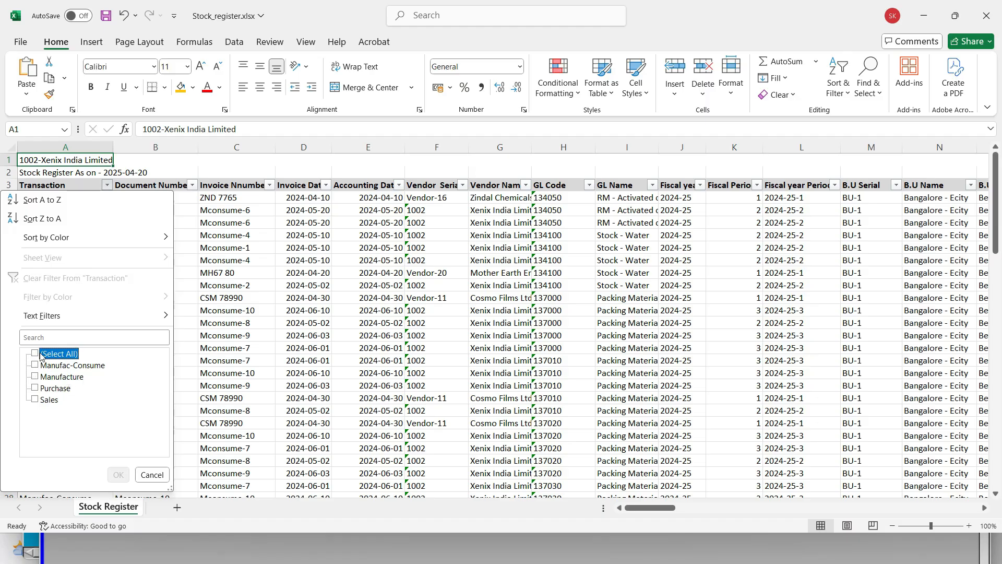
pyautogui.click(35, 401)
pyautogui.press('Return')
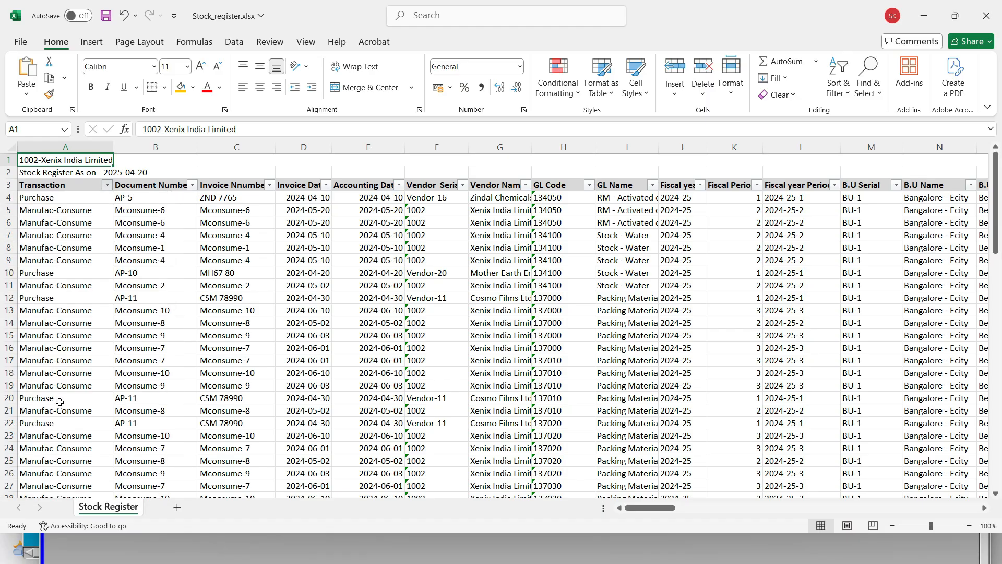
# Look along the first sales row and fit the Vendor Name column's width to its contents.
pyautogui.click(217, 198)
pyautogui.press('Right')
pyautogui.press('Right')
pyautogui.press('Right')
pyautogui.press('Right')
pyautogui.press('Right')
pyautogui.press('Left')
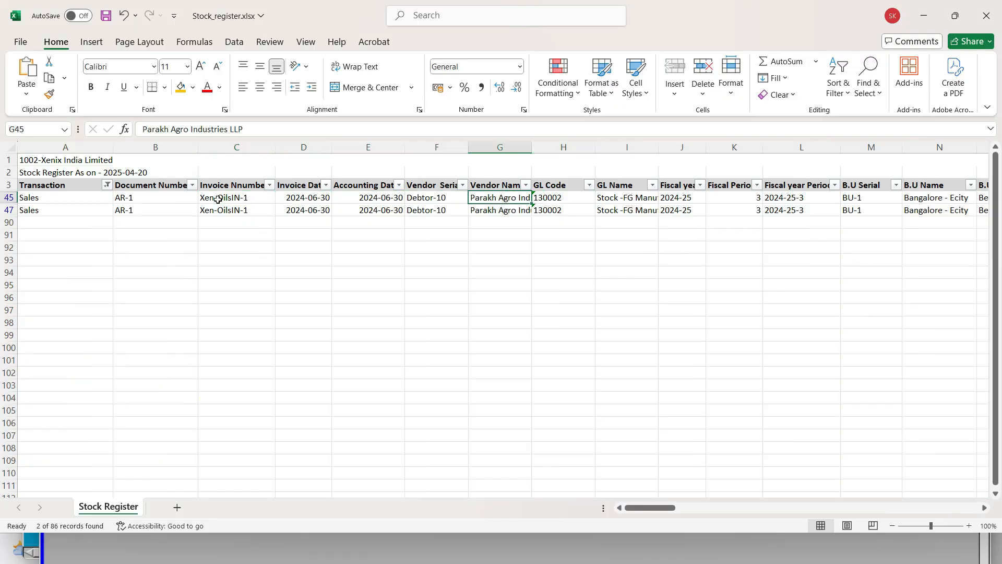
pyautogui.doubleClick(532, 146)
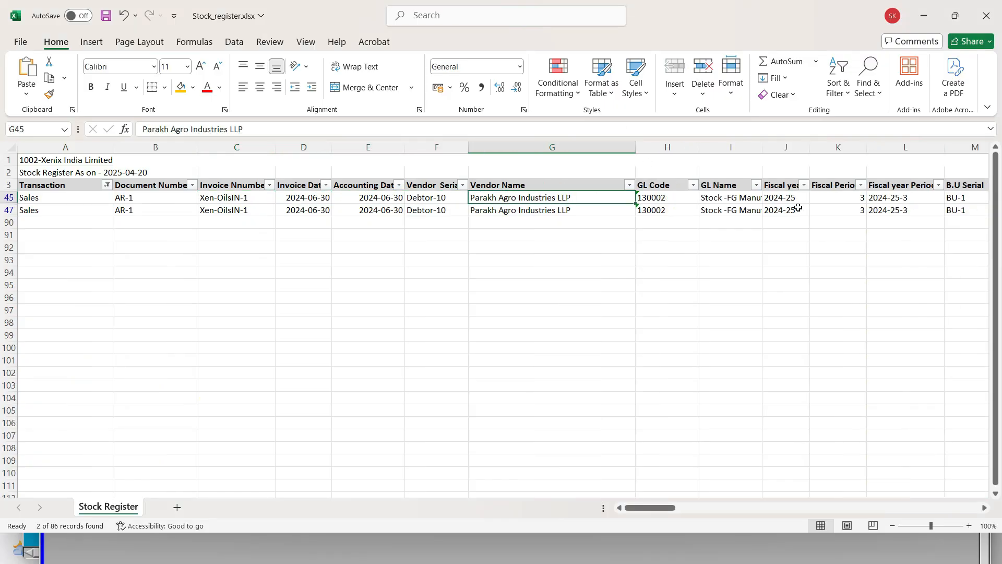
# Fill the Item Code Name cells of both sales rows, AA45 and AA47, in orange.
pyautogui.press('Right')
pyautogui.press('Right')
pyautogui.press('Right')
pyautogui.press('Right')
pyautogui.press('Right')
pyautogui.press('Right')
pyautogui.press('Right')
pyautogui.press('Right')
pyautogui.press('Right')
pyautogui.press('Right')
pyautogui.press('Right')
pyautogui.press('Right')
pyautogui.press('Right')
pyautogui.press('Right')
pyautogui.press('Right')
pyautogui.press('Right')
pyautogui.press('Right')
pyautogui.press('Right')
pyautogui.press('Right')
pyautogui.press('Left')
pyautogui.press('Left')
pyautogui.press('Left')
pyautogui.press('Left')
pyautogui.press('Right')
pyautogui.press('Right')
pyautogui.press('Right')
pyautogui.press('Right')
pyautogui.press('Right')
pyautogui.press('Right')
pyautogui.press('Right')
pyautogui.press('Right')
pyautogui.press('Right')
pyautogui.press('Right')
pyautogui.press('Right')
pyautogui.press('Left')
pyautogui.press('Left')
pyautogui.press('Left')
pyautogui.press('Left')
pyautogui.press('Left')
pyautogui.press('Left')
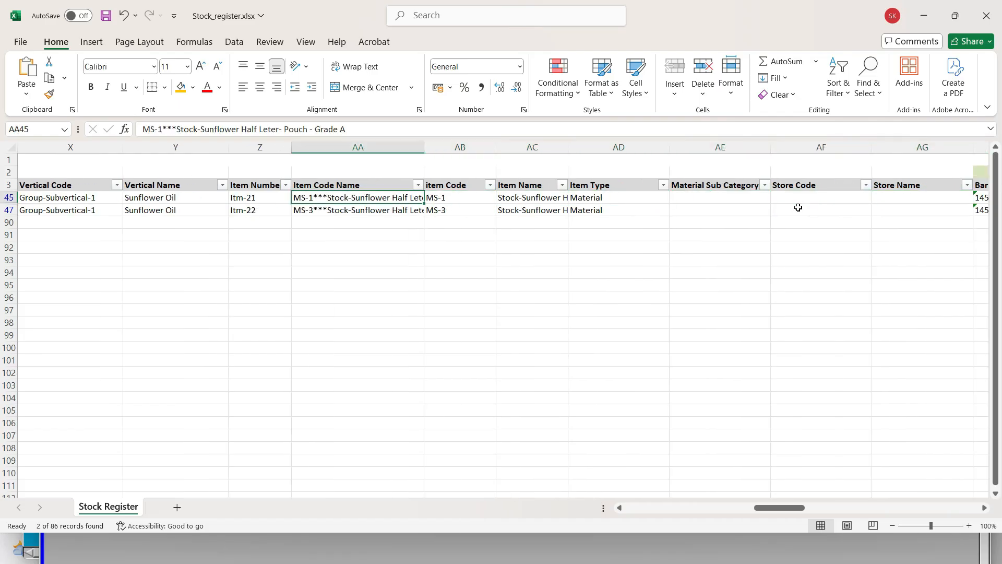
pyautogui.click(180, 88)
pyautogui.click(340, 209)
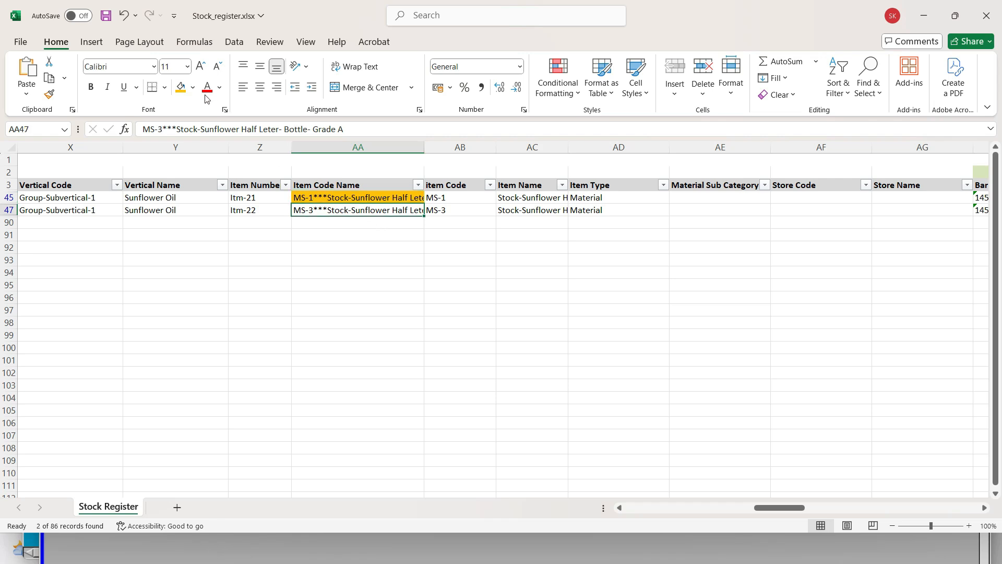
pyautogui.click(182, 89)
pyautogui.press('Right')
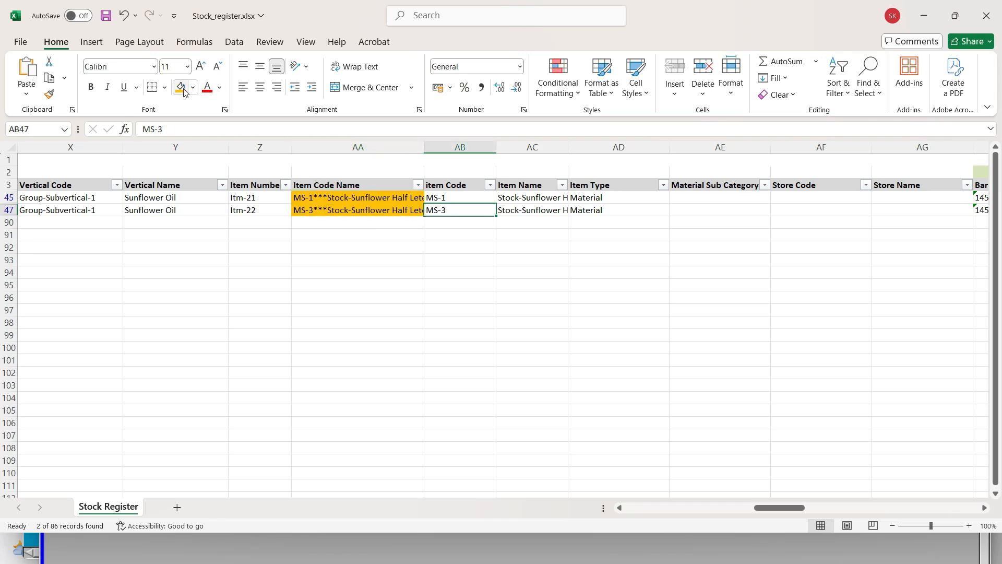
# Fill the Actual Quantity cells of both sales rows, AT45 and AT47, in orange.
pyautogui.press('Right')
pyautogui.press('Right')
pyautogui.press('Right')
pyautogui.press('Right')
pyautogui.press('Right')
pyautogui.press('Right')
pyautogui.press('Right')
pyautogui.press('Right')
pyautogui.press('Right')
pyautogui.press('Right')
pyautogui.press('Right')
pyautogui.press('Right')
pyautogui.press('Right')
pyautogui.press('Right')
pyautogui.press('Right')
pyautogui.press('Right')
pyautogui.press('Right')
pyautogui.press('Left')
pyautogui.press('Left')
pyautogui.press('Left')
pyautogui.press('Left')
pyautogui.press('Left')
pyautogui.press('Left')
pyautogui.press('Left')
pyautogui.press('Right')
pyautogui.press('Right')
pyautogui.press('Right')
pyautogui.press('Right')
pyautogui.press('Right')
pyautogui.press('Right')
pyautogui.press('Right')
pyautogui.press('Right')
pyautogui.press('Right')
pyautogui.press('Right')
pyautogui.press('Right')
pyautogui.press('Right')
pyautogui.press('Up')
pyautogui.press('Up')
pyautogui.press('Up')
pyautogui.press('Down')
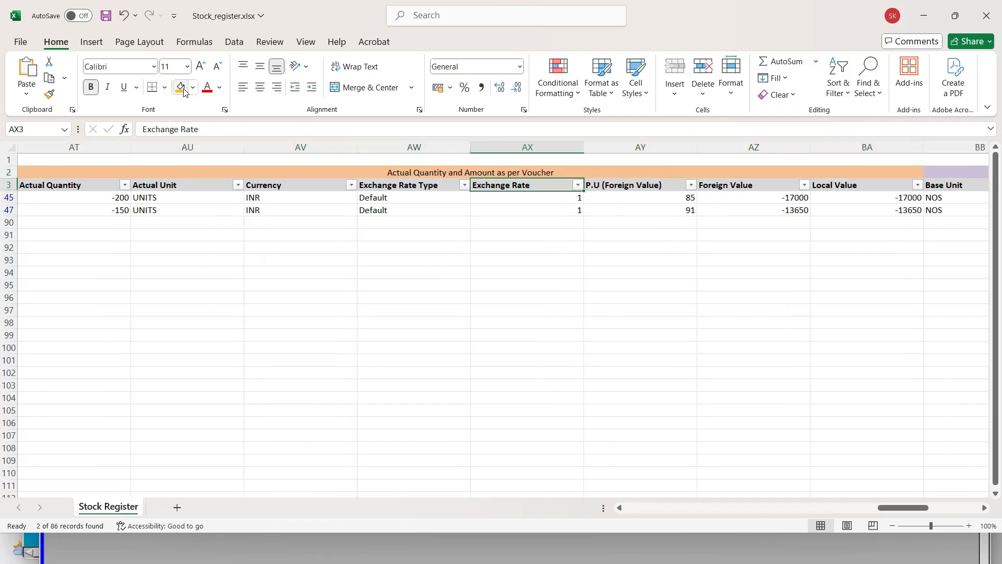
pyautogui.press('Down')
pyautogui.press('Left')
pyautogui.press('Left')
pyautogui.press('Left')
pyautogui.press('Left')
pyautogui.hotkey('shift', 'Down')
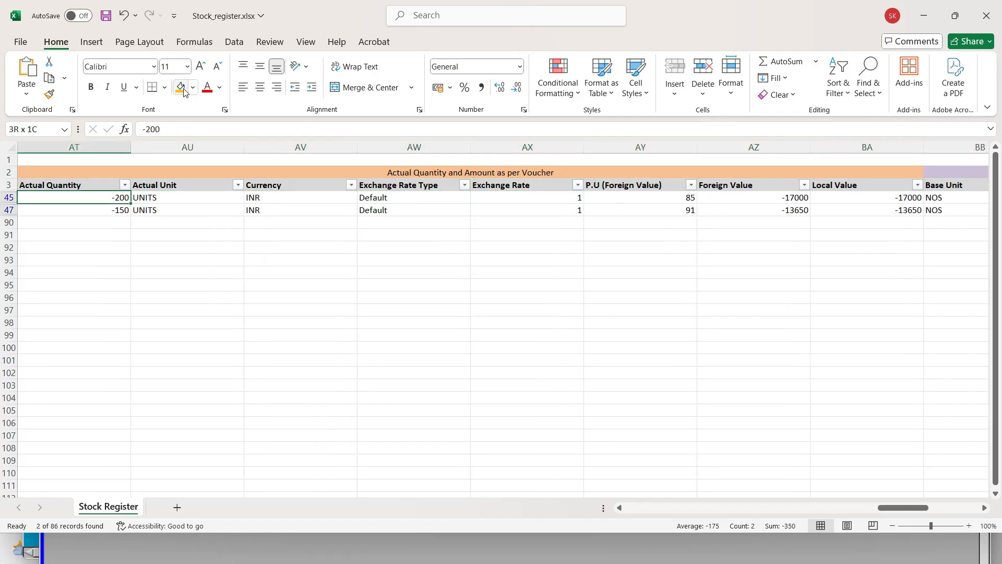
pyautogui.click(184, 93)
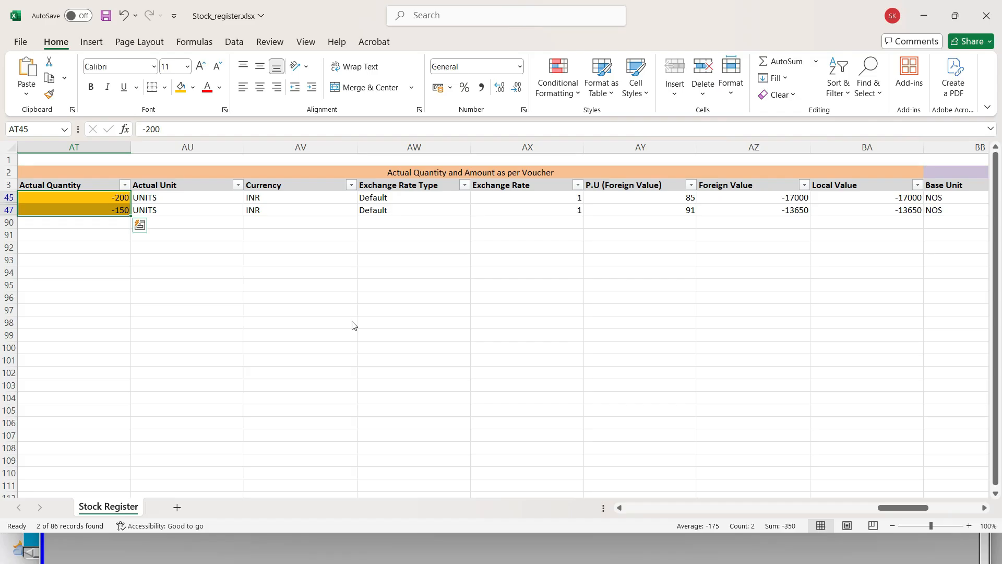
# Check the quantities of both items on the customer invoice PDF in Firefox, and return to the stock register.
pyautogui.hotkey('alt', 'Tab')
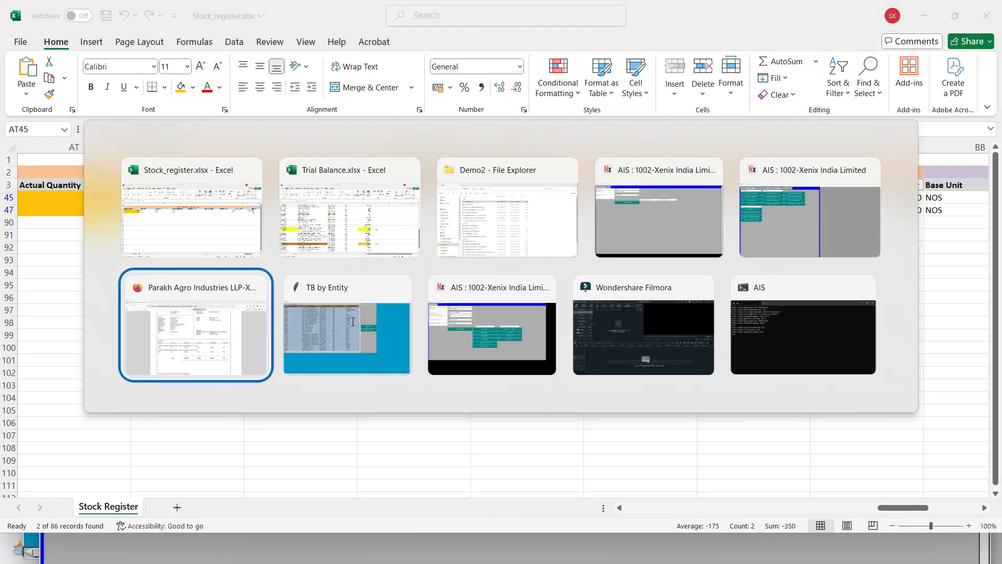
pyautogui.click(252, 364)
pyautogui.doubleClick(241, 338)
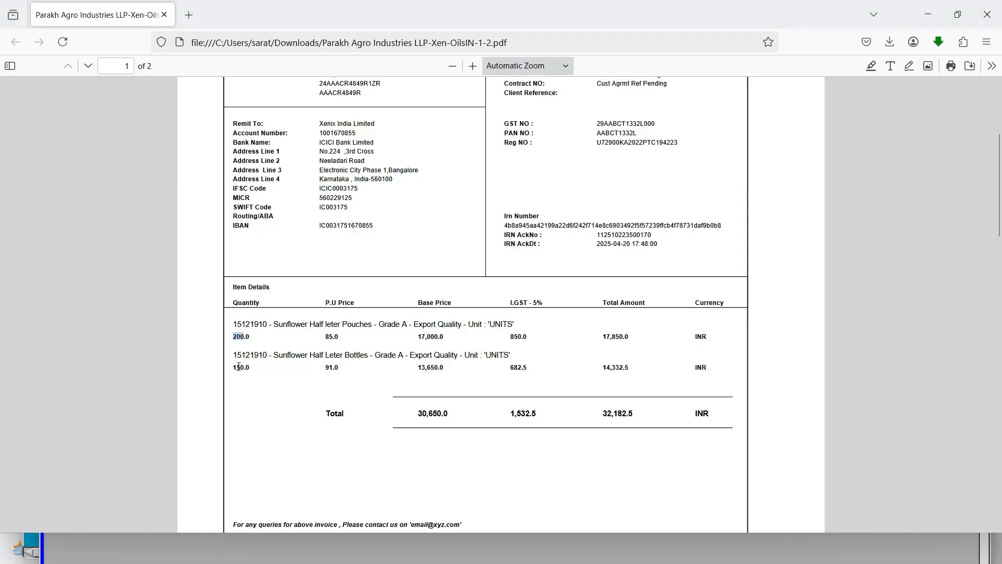
pyautogui.doubleClick(237, 368)
pyautogui.hotkey('alt', 'Tab')
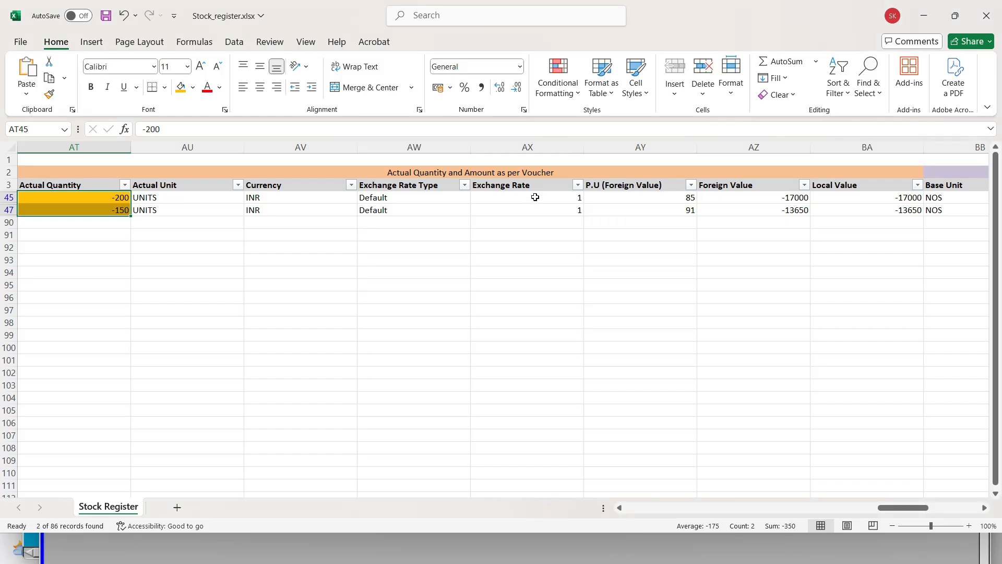
# Fill the sales rows' Foreign Value cells, AZ45 and AZ47, in orange and compare them with the base prices on the invoice.
pyautogui.click(535, 195)
pyautogui.press('Right')
pyautogui.press('Right')
pyautogui.press('Right')
pyautogui.press('Right')
pyautogui.press('Left')
pyautogui.press('Left')
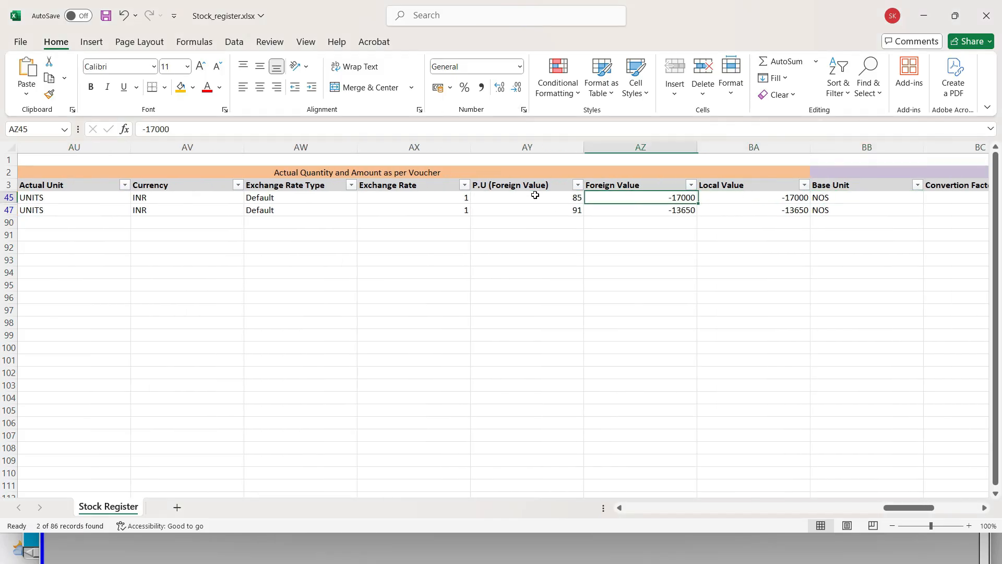
pyautogui.hotkey('shift', 'Down')
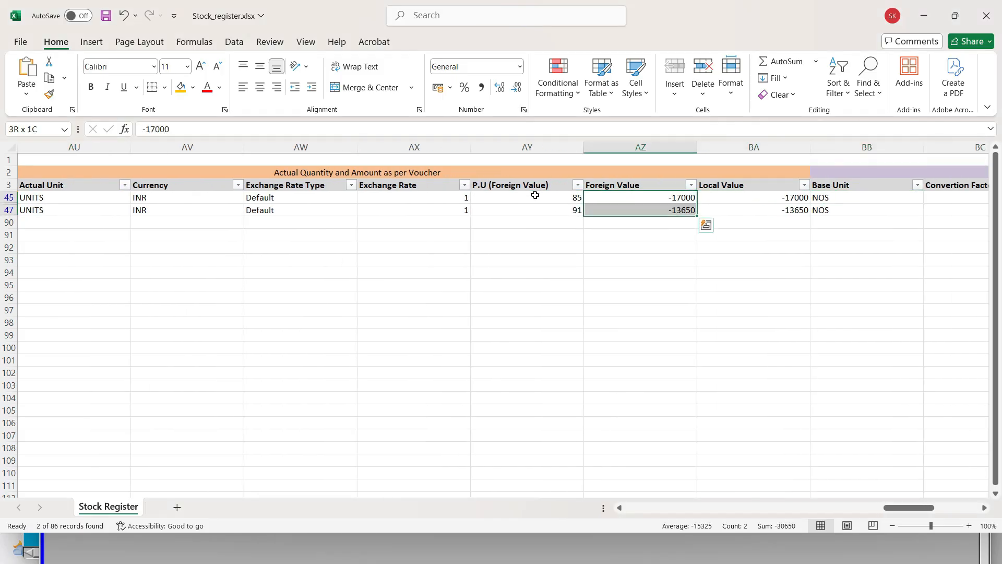
pyautogui.click(181, 87)
pyautogui.hotkey('alt', 'Tab')
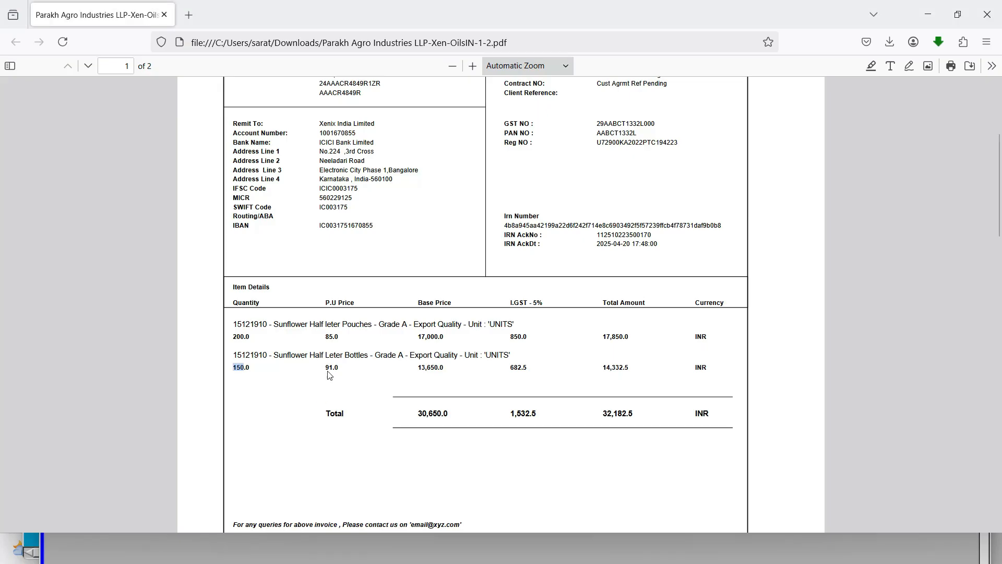
pyautogui.hotkey('alt', 'Tab')
# Examine the System Calculated section of the sales rows, from Base Unit to the Cost of Goods Sold (Local) values.
pyautogui.press('Right')
pyautogui.press('Right')
pyautogui.press('Right')
pyautogui.press('Right')
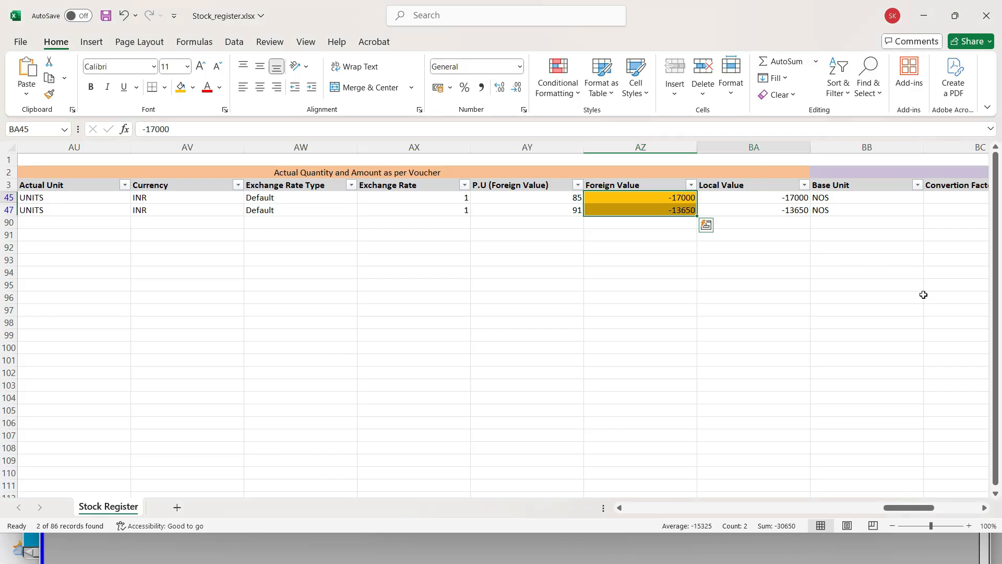
pyautogui.press('Up')
pyautogui.press('Up')
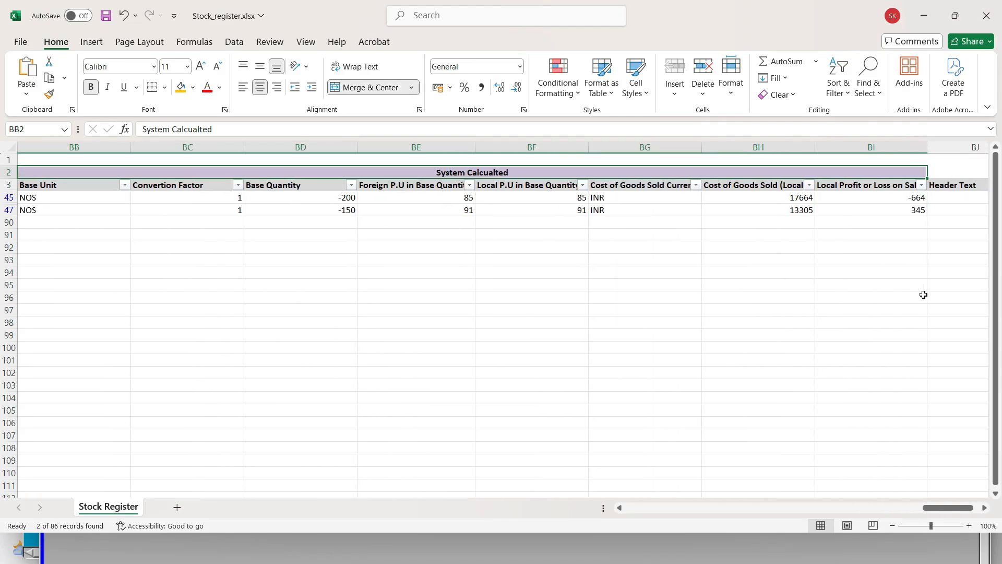
pyautogui.press('Left')
pyautogui.press('Down')
pyautogui.press('Right')
pyautogui.press('Right')
pyautogui.press('Down')
pyautogui.press('Right')
pyautogui.press('Right')
pyautogui.press('Right')
pyautogui.press('Right')
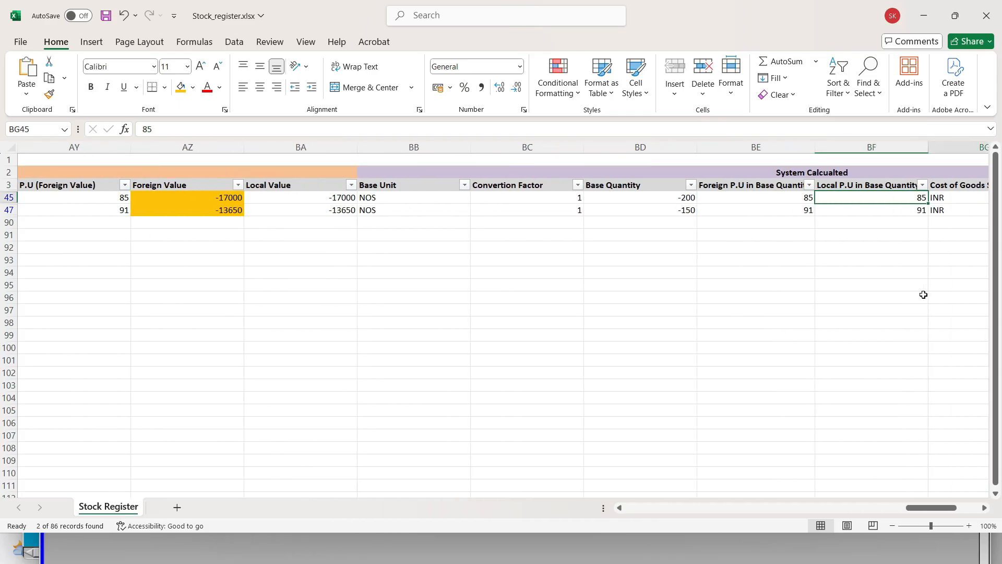
pyautogui.press('Right')
pyautogui.press('Left')
pyautogui.press('Right')
pyautogui.hotkey('shift', 'Down')
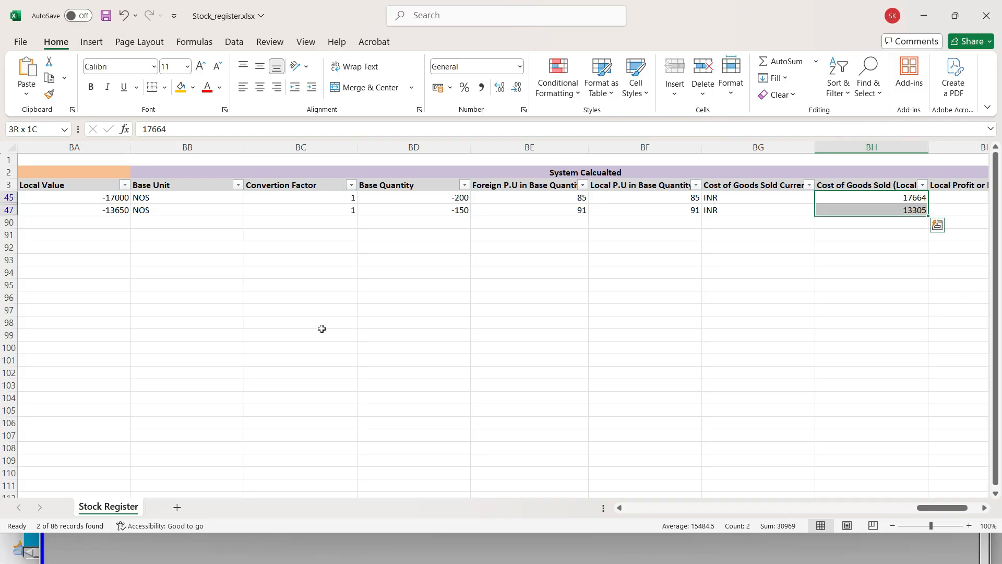
# Sum the cost of goods sold values BH45:BH47 in cell BH92 and fill that cell in orange.
pyautogui.click(892, 245)
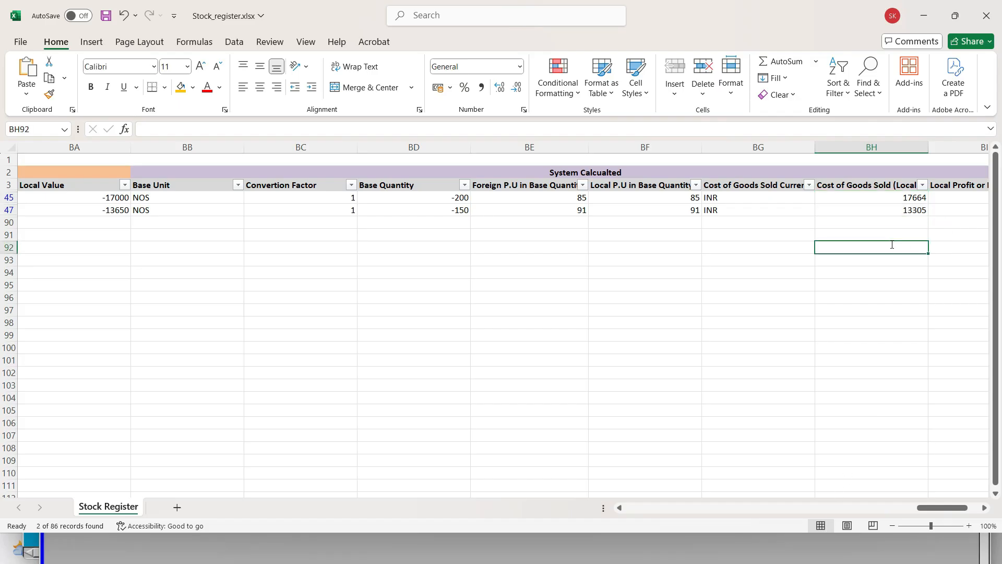
pyautogui.write('+SUM(')
pyautogui.press('Up')
pyautogui.press('Up')
pyautogui.press('Up')
pyautogui.hotkey('ctrl', 'Return')
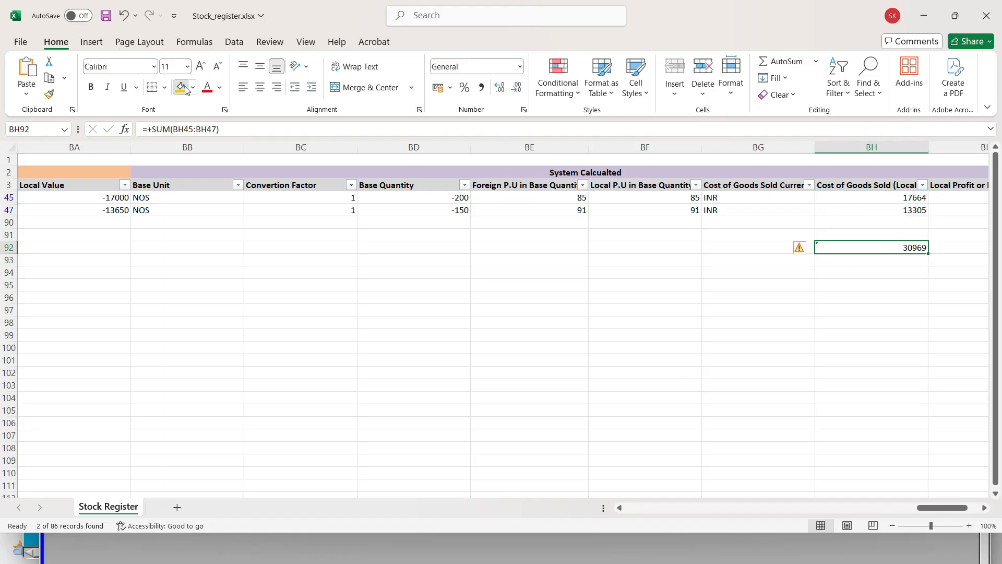
pyautogui.click(181, 87)
# Compare the summed cost with the Cost of Goods Sold - System Account amount in cell E59 of the Trial Balance workbook.
pyautogui.hotkey('alt', 'Tab')
pyautogui.press('Tab')
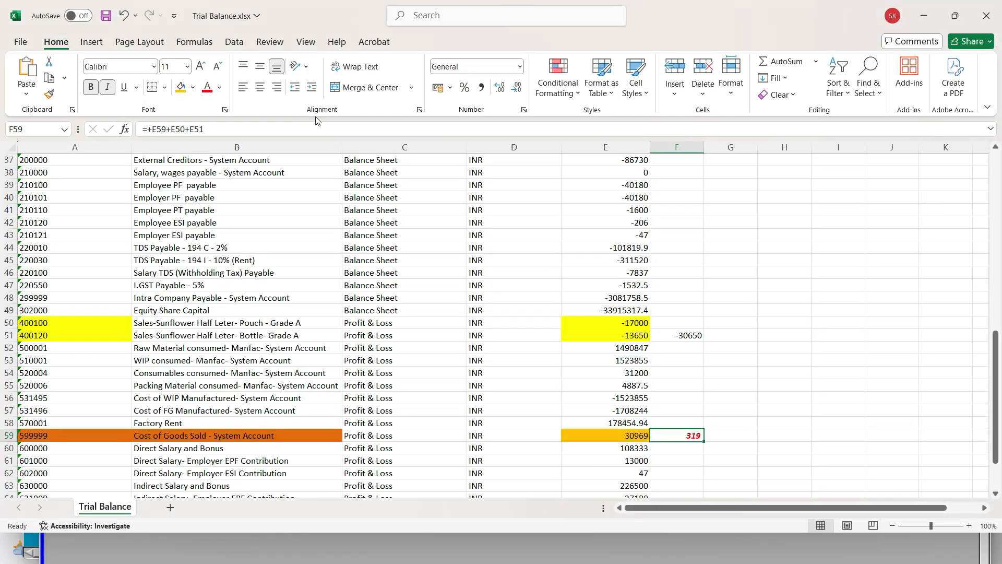
pyautogui.click(613, 433)
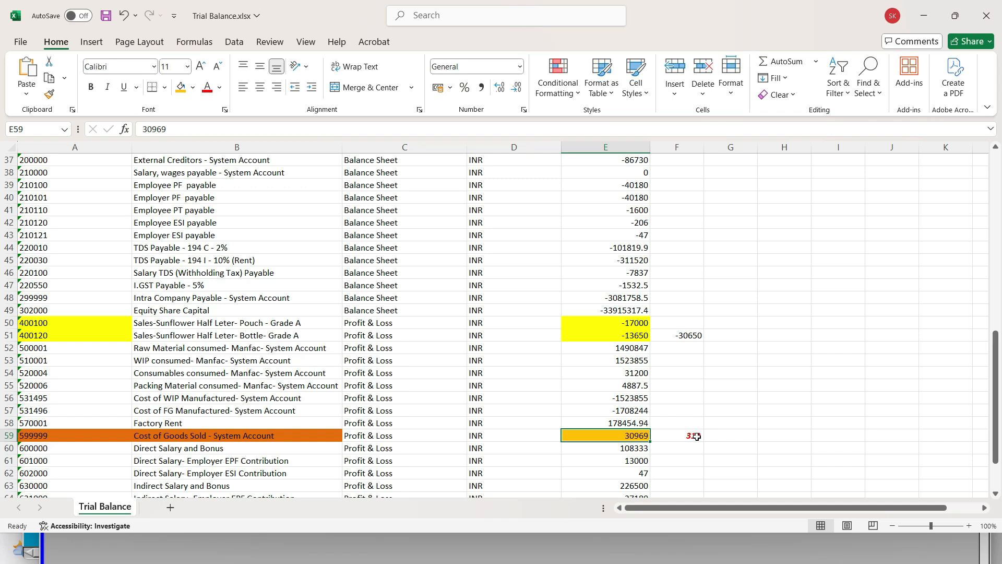
pyautogui.hotkey('alt', 'Tab')
# Examine the local profit or loss on sale for both sales rows in the stock register.
pyautogui.click(916, 198)
pyautogui.press('Right')
pyautogui.press('Right')
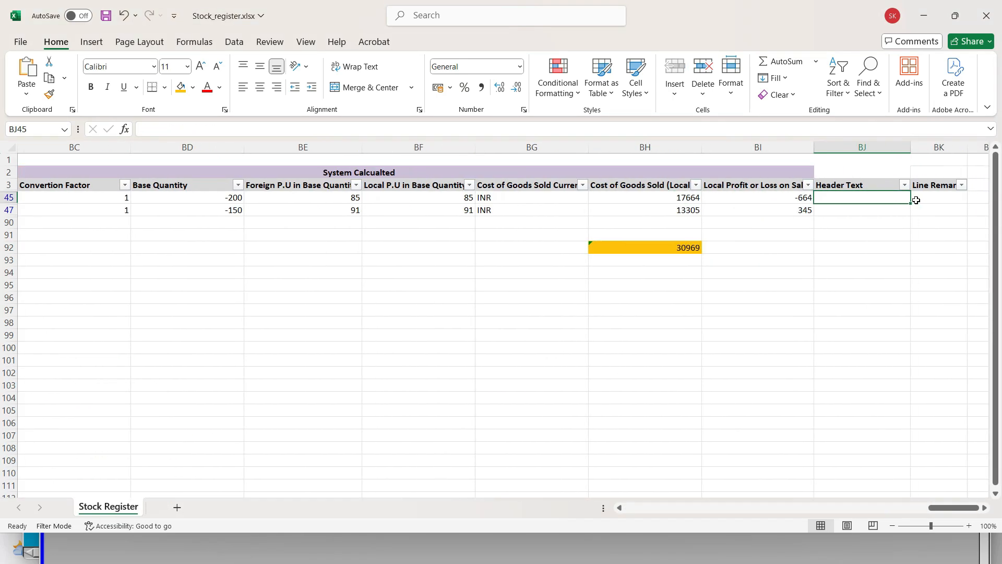
pyautogui.press('Left')
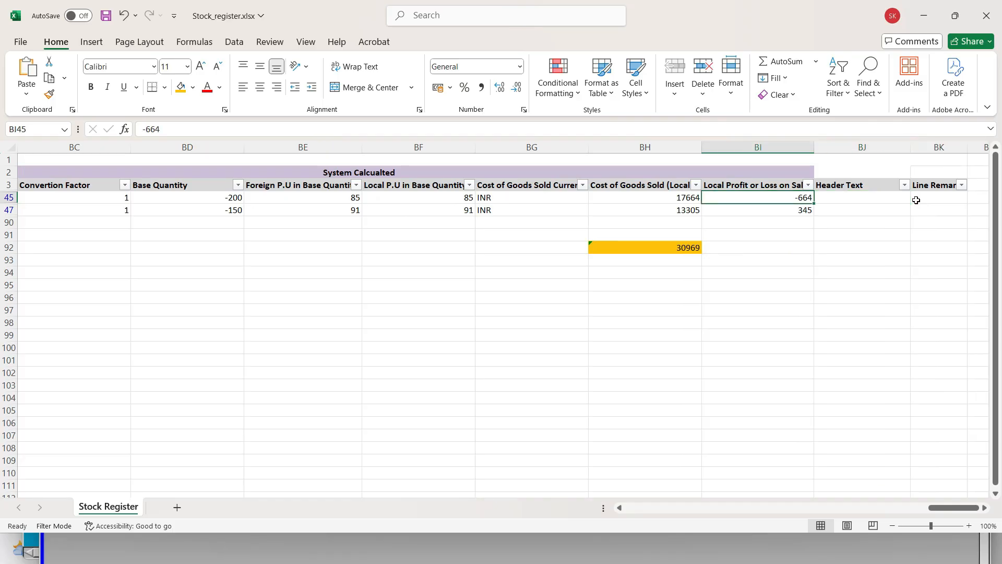
pyautogui.press('Down')
pyautogui.press('Left')
pyautogui.press('Right')
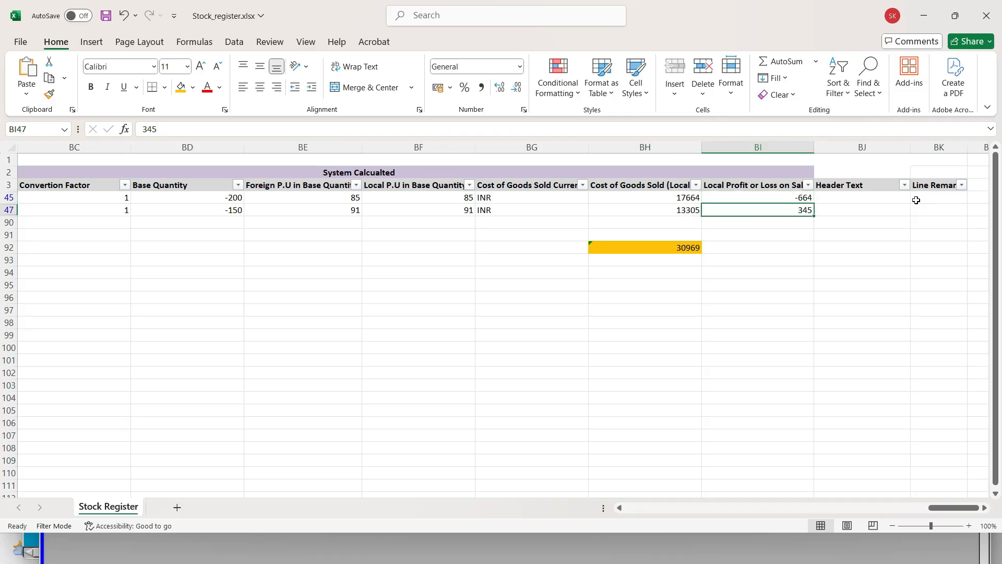
pyautogui.press('Up')
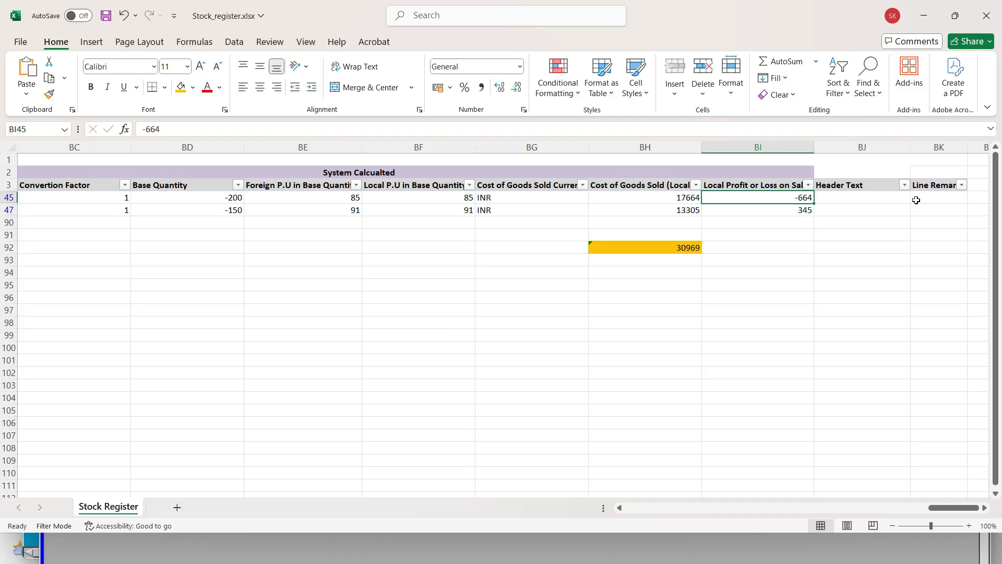
# Compare the first sales row's Foreign Value with its cost of goods sold and its local profit or loss.
pyautogui.press('Left')
pyautogui.press('Left')
pyautogui.press('Left')
pyautogui.press('Left')
pyautogui.press('Left')
pyautogui.press('Left')
pyautogui.press('Left')
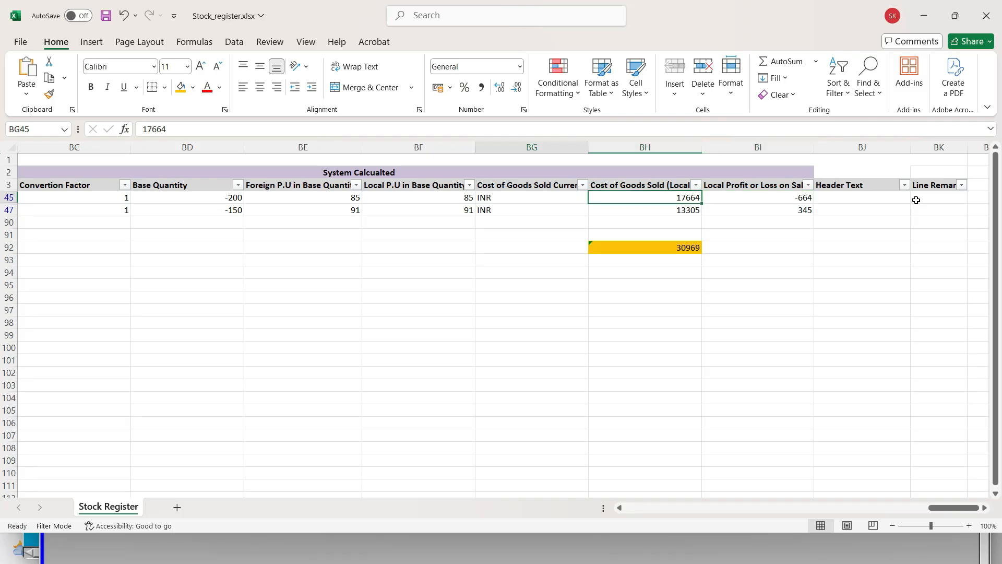
pyautogui.press('Left')
pyautogui.press('Left')
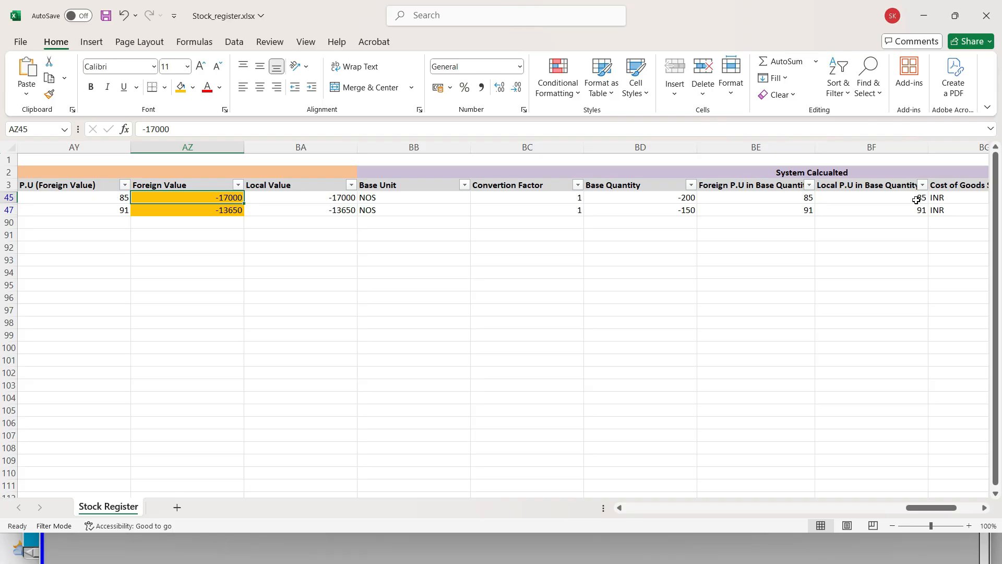
pyautogui.press('Right')
pyautogui.press('Right')
pyautogui.press('Right')
pyautogui.press('Right')
pyautogui.press('Right')
pyautogui.press('Right')
pyautogui.press('Right')
pyautogui.press('Right')
pyautogui.press('Right')
pyautogui.press('Right')
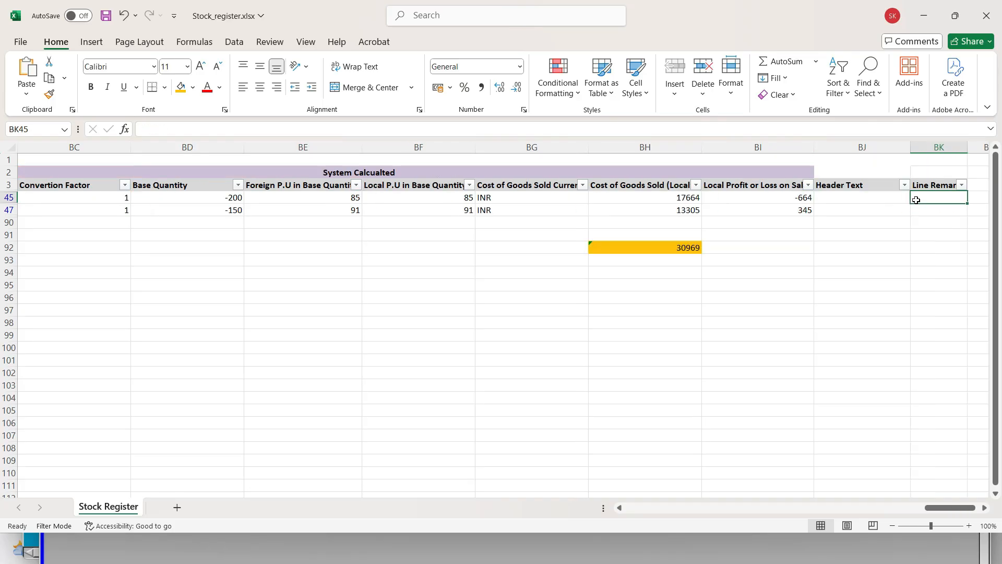
pyautogui.press('Left')
pyautogui.press('Left')
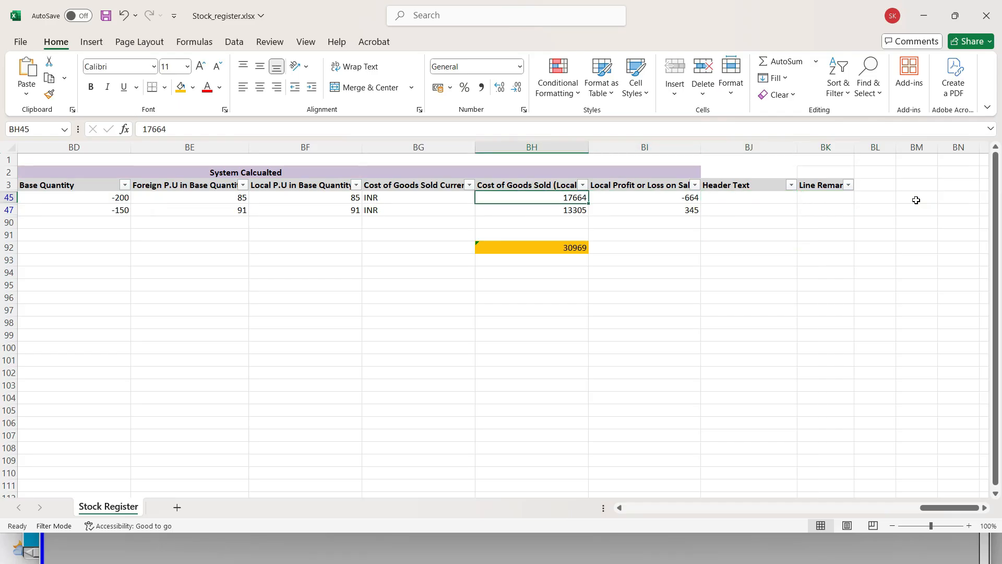
pyautogui.press('Right')
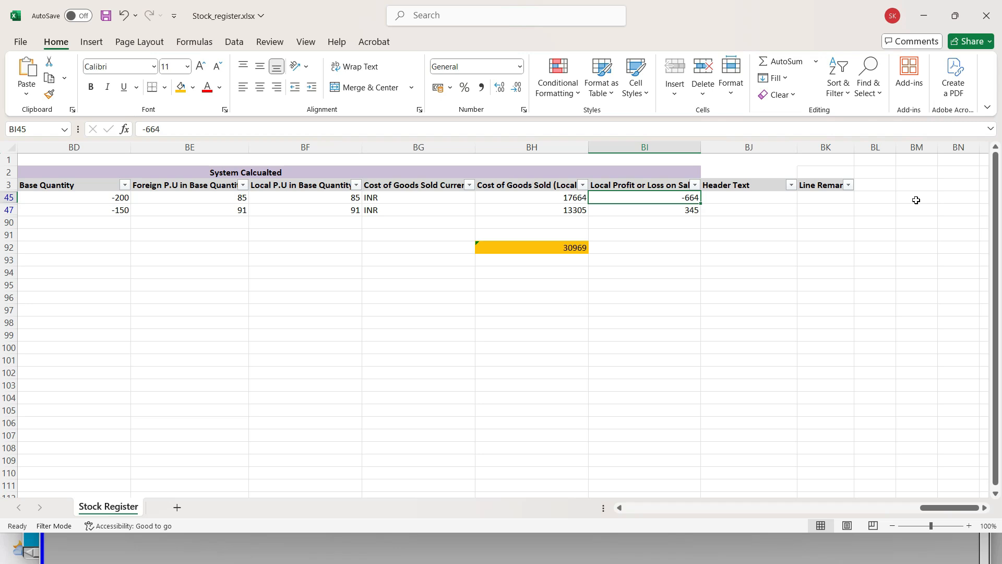
# Check the first sales row's Local Value in BA45 against its cost of goods sold and profit or loss.
pyautogui.press('Left')
pyautogui.press('Left')
pyautogui.press('Right')
pyautogui.press('Left')
pyautogui.press('Left')
pyautogui.press('Left')
pyautogui.press('Left')
pyautogui.press('Left')
pyautogui.press('Left')
pyautogui.press('Left')
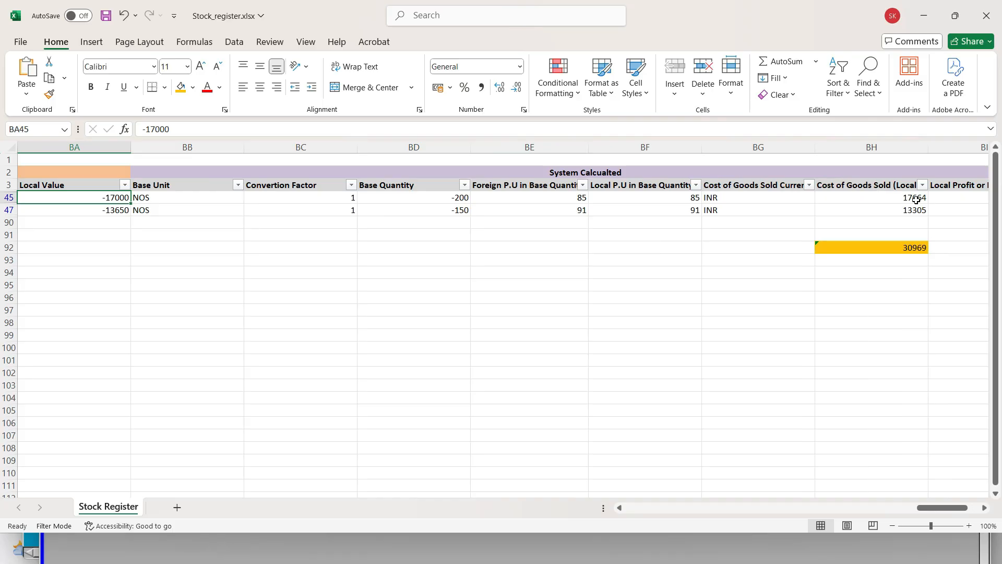
pyautogui.press('Right')
pyautogui.press('Right')
pyautogui.press('Right')
pyautogui.press('Right')
pyautogui.press('Right')
pyautogui.press('Right')
pyautogui.press('Right')
pyautogui.press('Right')
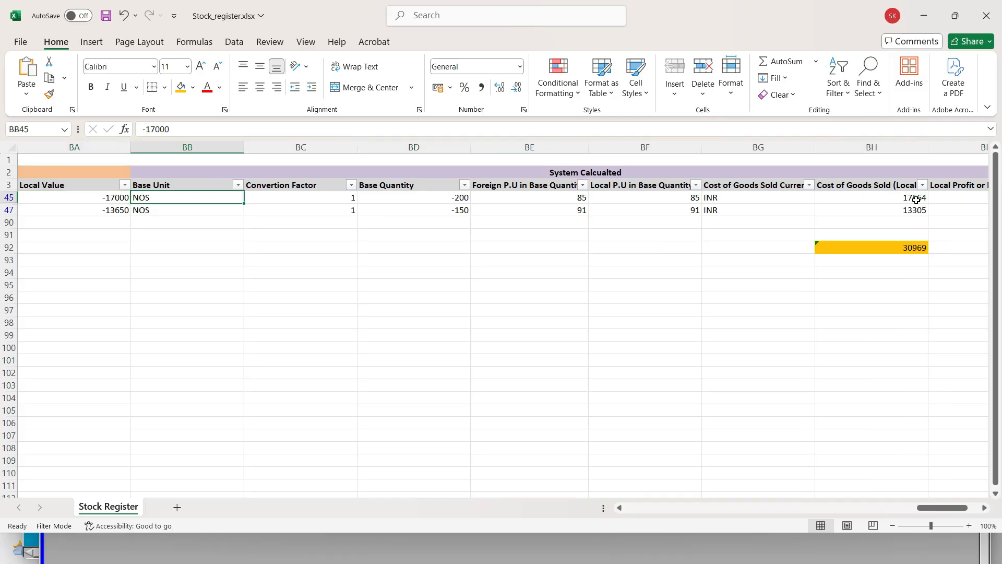
pyautogui.hscroll(1, 916, 200)
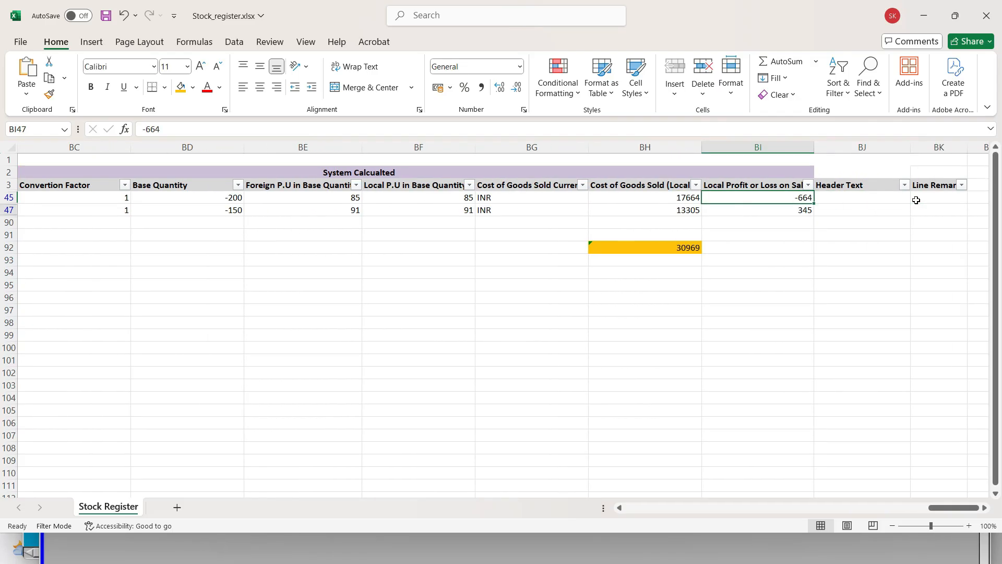
# Review the second sales row from its local profit or loss back to its Foreign Value in AZ47.
pyautogui.press('Down')
pyautogui.press('Left')
pyautogui.press('Left')
pyautogui.press('Left')
pyautogui.press('Left')
pyautogui.press('Left')
pyautogui.press('Left')
pyautogui.press('Left')
pyautogui.press('Left')
pyautogui.press('Left')
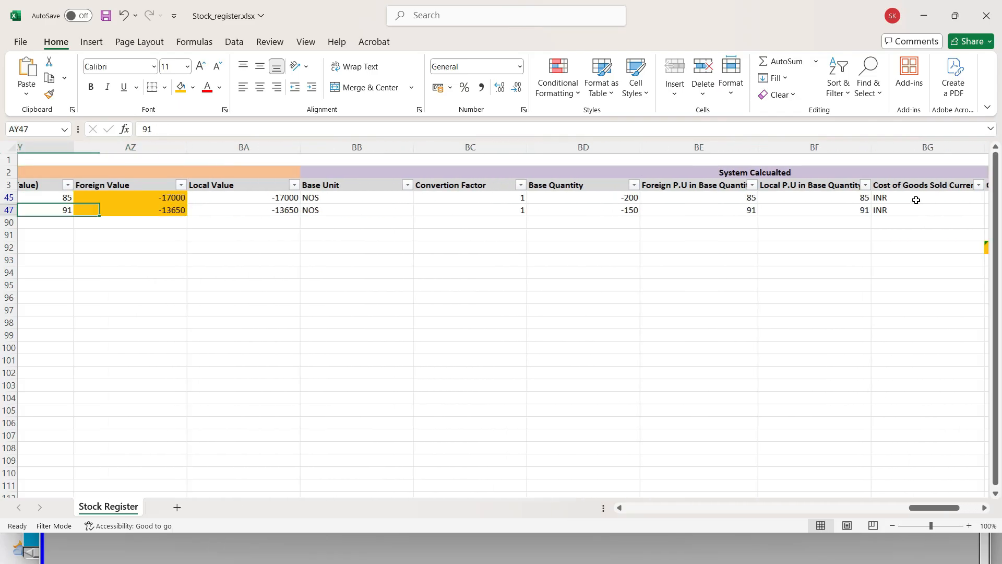
pyautogui.press('Right')
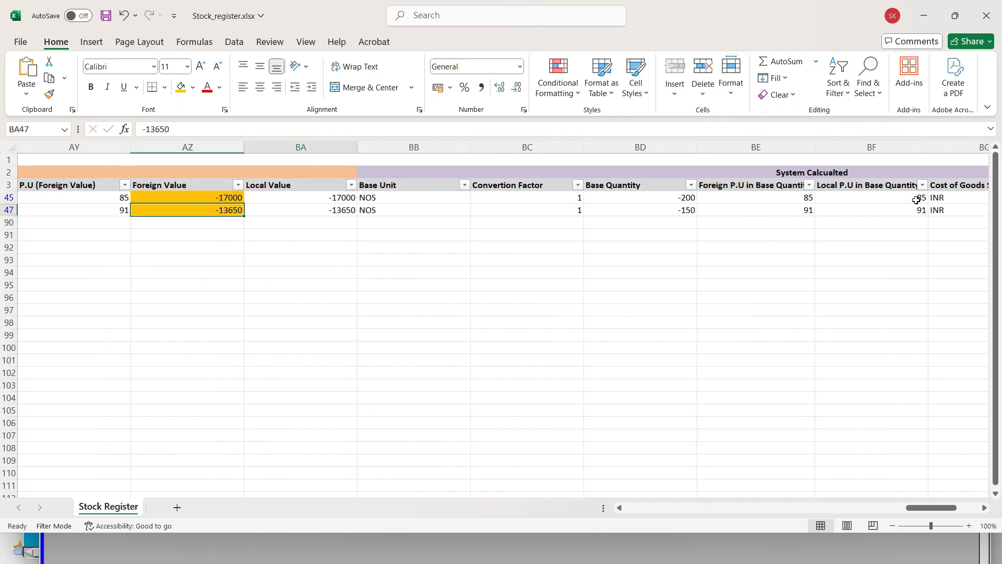
pyautogui.press('Left')
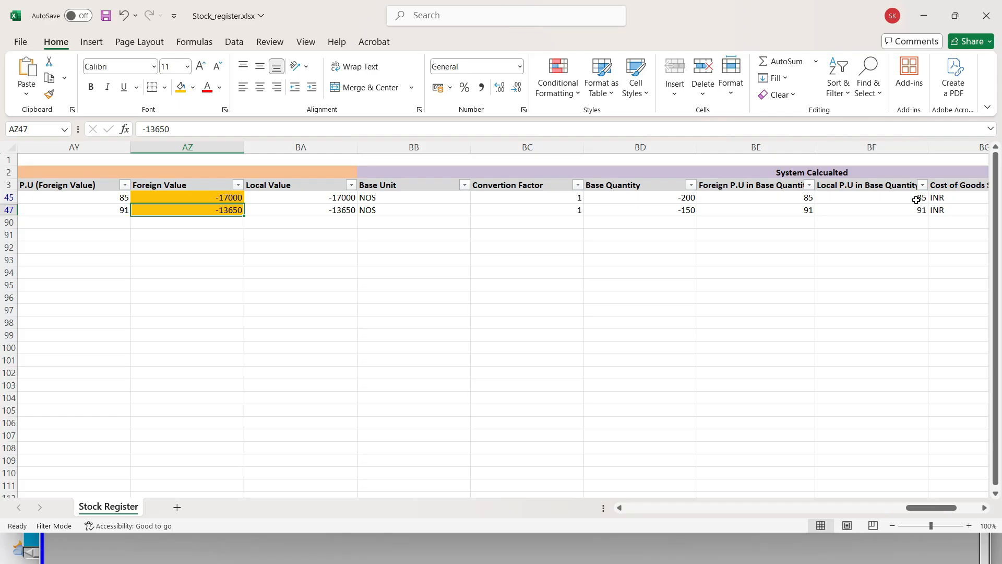
# Check the second sales row's cost of goods sold in BH47 against its local profit or loss in BI47.
pyautogui.press('Right')
pyautogui.press('Right')
pyautogui.press('Right')
pyautogui.press('Right')
pyautogui.press('Right')
pyautogui.press('Right')
pyautogui.press('Right')
pyautogui.press('Right')
pyautogui.press('Right')
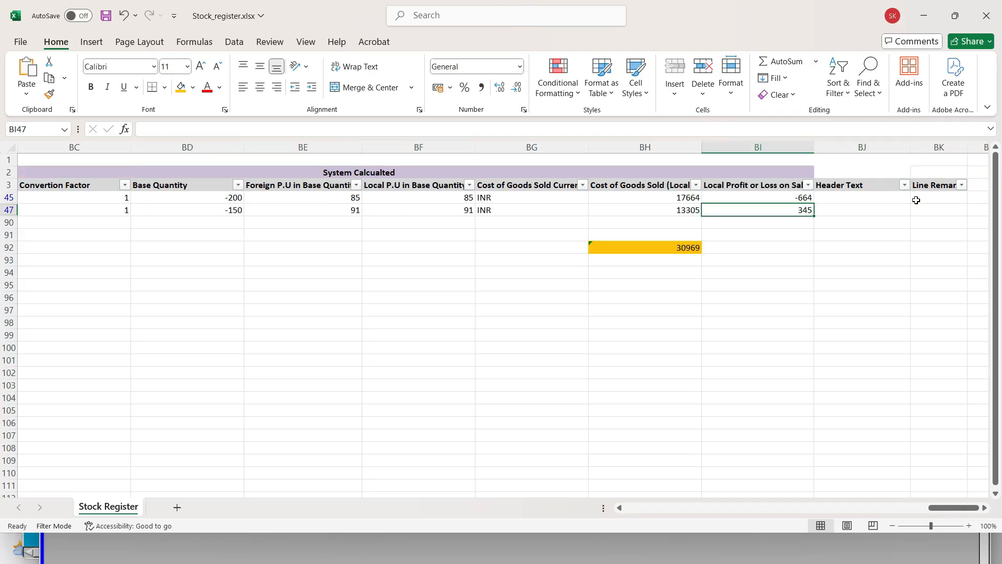
pyautogui.press('Left')
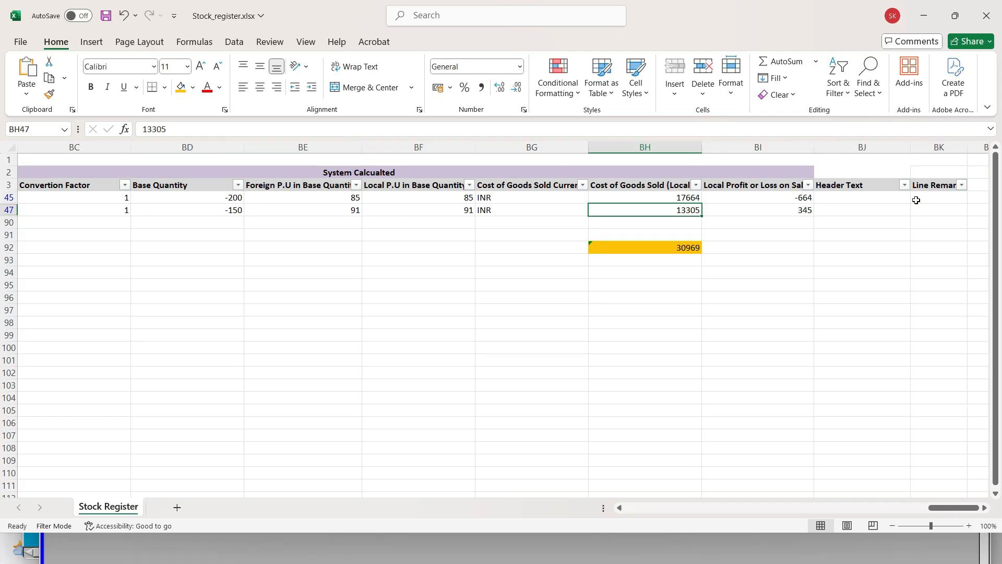
pyautogui.press('Right')
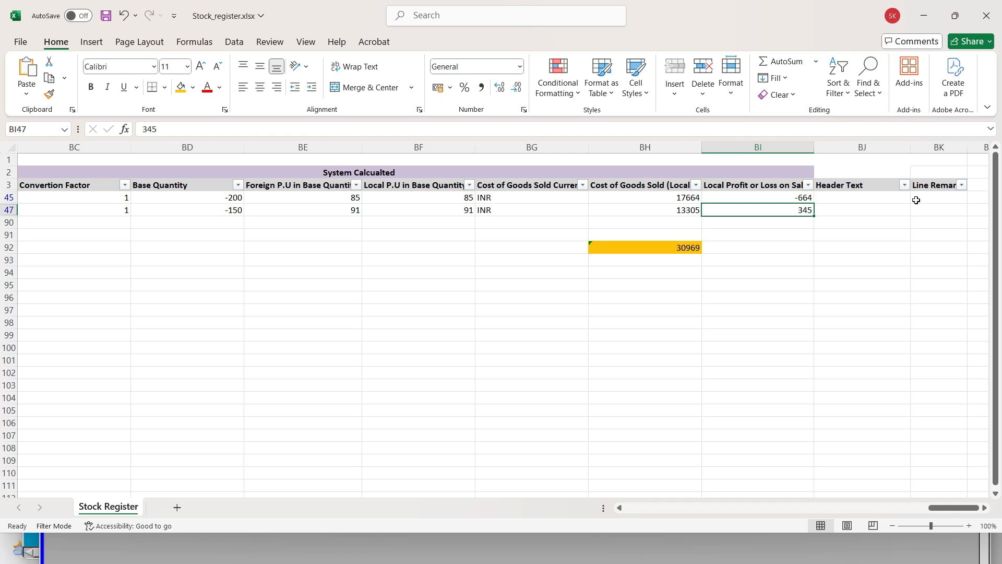
# Total both sales rows' local profit or loss in BI92 with =+BI45+BI47 and fill the cell orange.
pyautogui.press('Up')
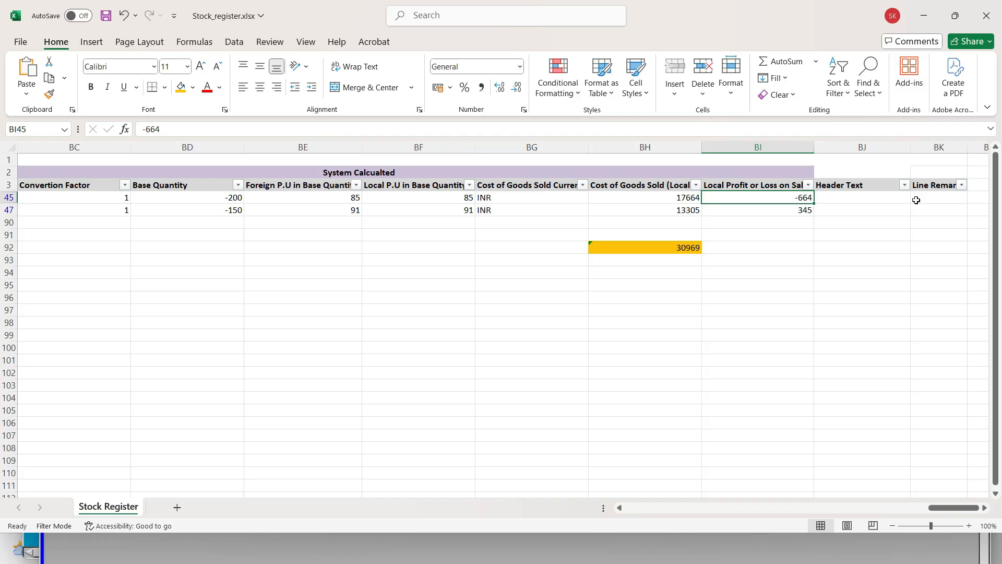
pyautogui.hotkey('shift', 'Down')
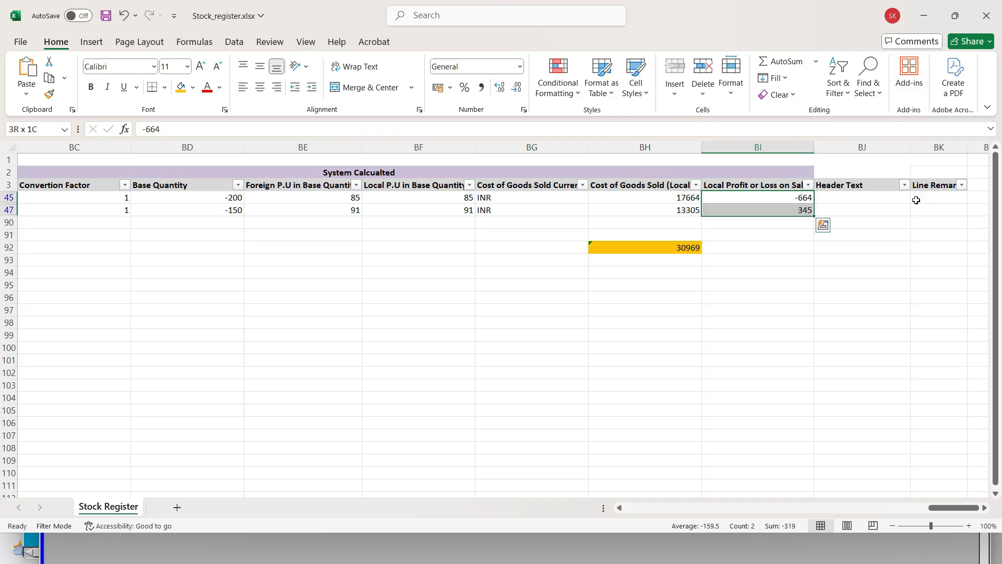
pyautogui.click(760, 247)
pyautogui.write('+')
pyautogui.press('Up')
pyautogui.press('Up')
pyautogui.press('Up')
pyautogui.press('Up')
pyautogui.write('+')
pyautogui.press('Up')
pyautogui.press('Up')
pyautogui.press('Up')
pyautogui.press('Return')
pyautogui.press('Up')
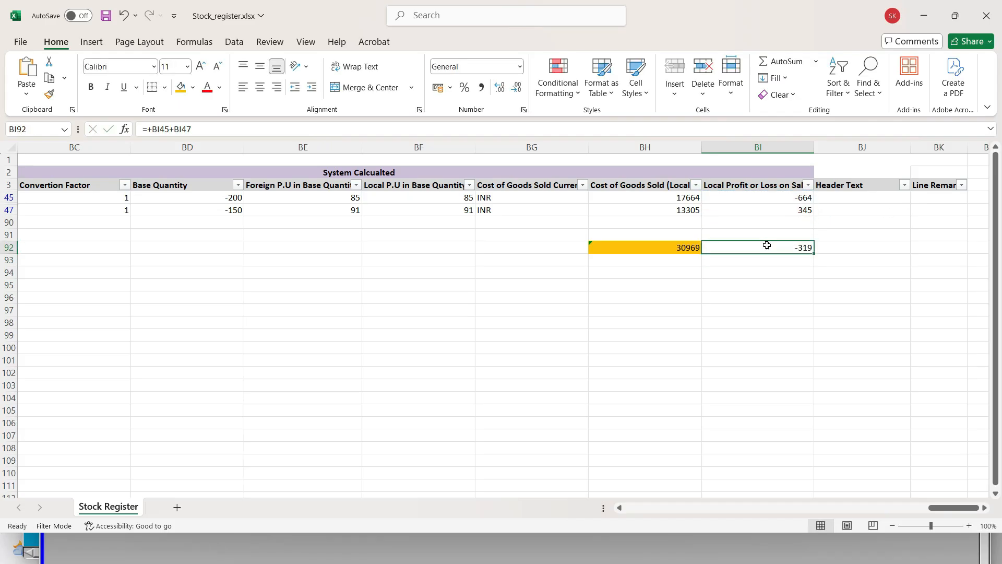
pyautogui.click(188, 90)
# Switch to the Trial Balance workbook and review the result in F59, the sales in E50:E51 and the cost of goods sold in E59.
pyautogui.hotkey('alt', 'Tab')
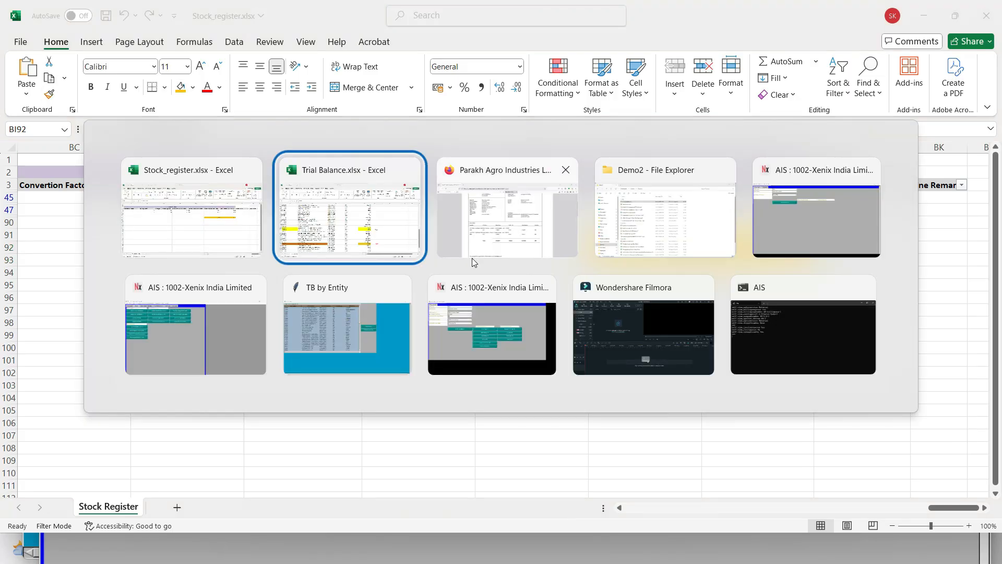
pyautogui.click(698, 436)
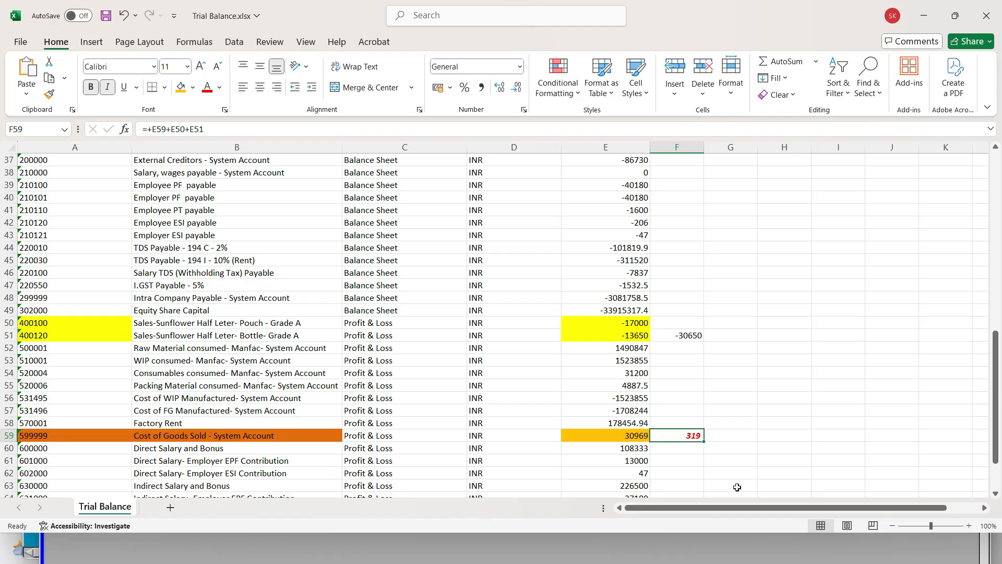
pyautogui.moveTo(589, 326); pyautogui.dragTo(586, 332)
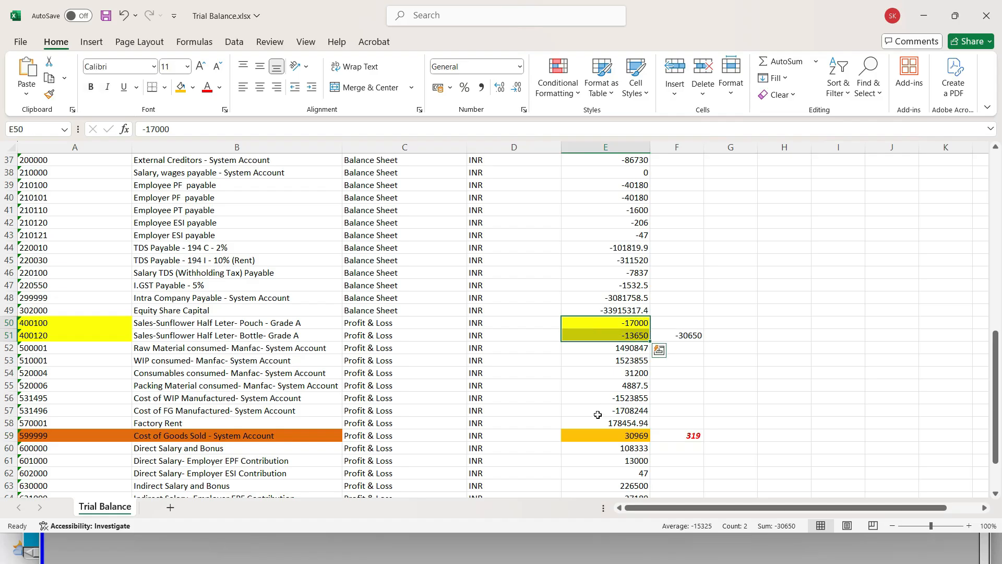
pyautogui.click(589, 438)
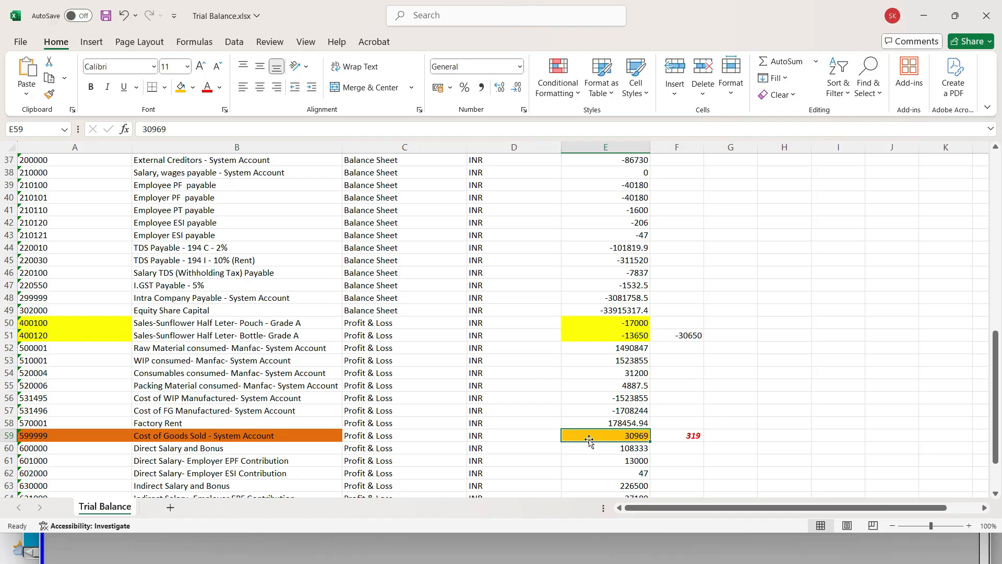
# Compare the trial balance's cost of goods sold and profit or loss in F59 with the stock register totals in row 92.
pyautogui.hotkey('alt', 'Tab')
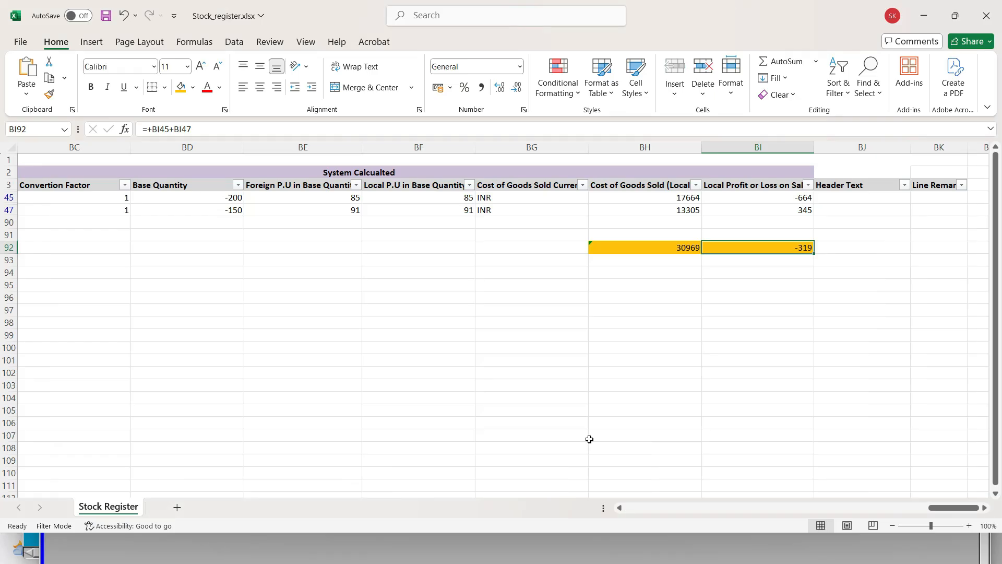
pyautogui.hotkey('alt', 'Tab')
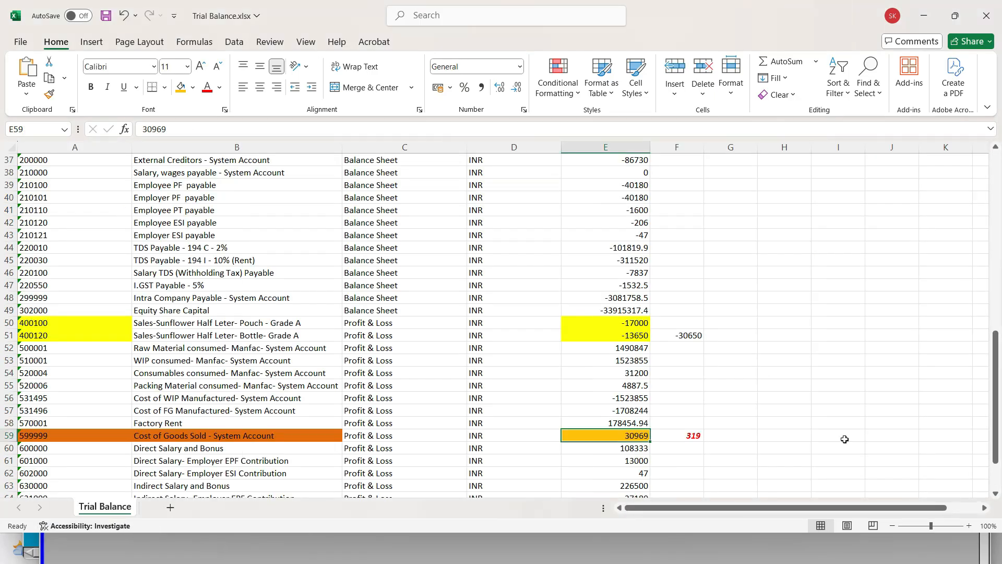
pyautogui.click(695, 438)
pyautogui.hotkey('alt', 'Tab')
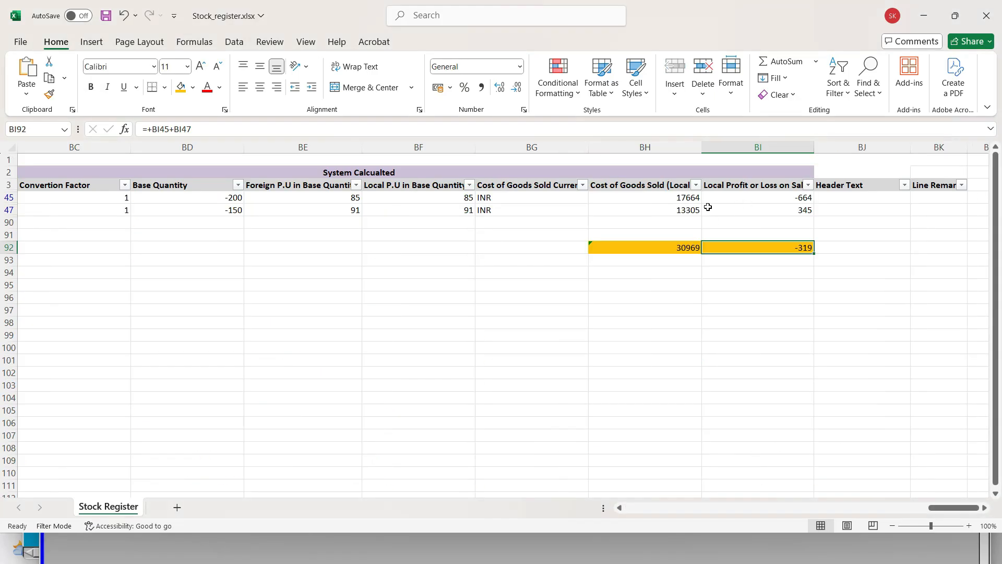
# Examine the individual sales rows' local profit or loss in the stock register, and switch back toward the Trial Balance workbook.
pyautogui.moveTo(753, 196); pyautogui.dragTo(754, 206)
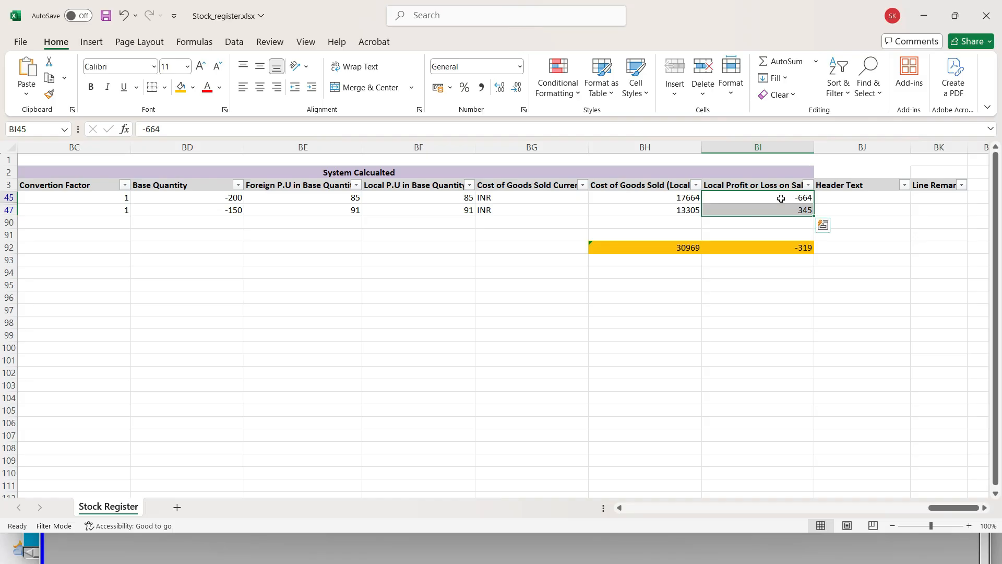
pyautogui.click(777, 199)
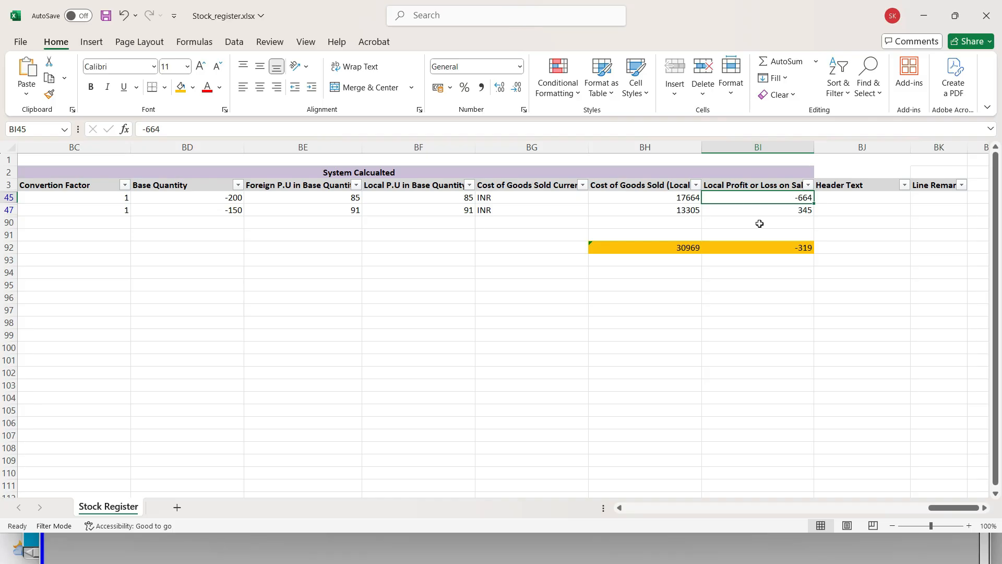
pyautogui.hotkey('alt', 'Tab')
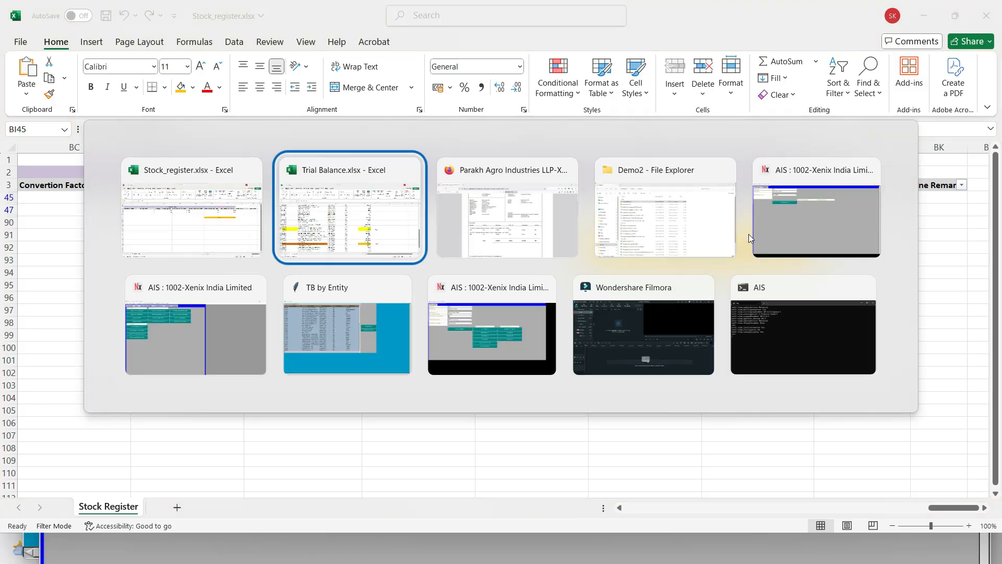